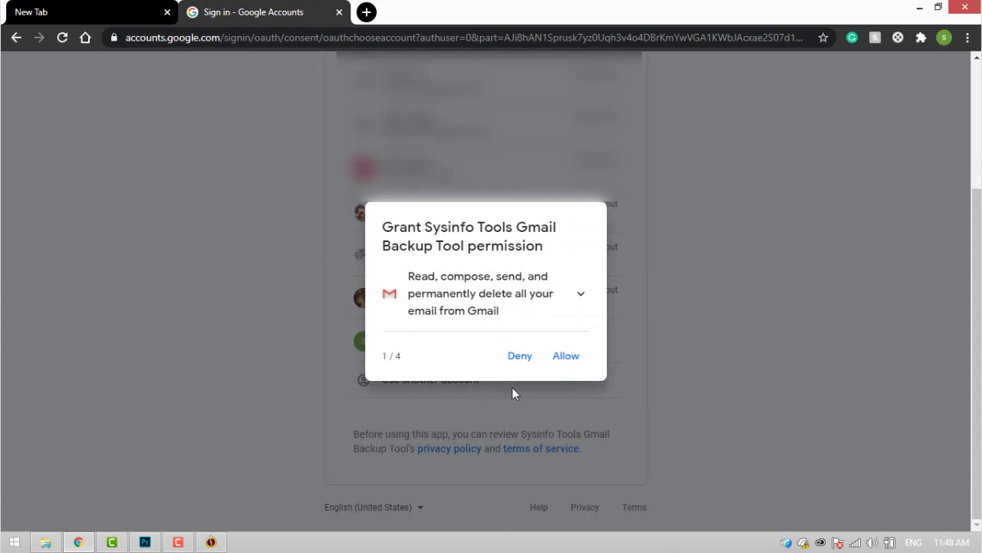
Allow Gmail, Drive, contacts and Calendar access, then scroll down the Confirm your choices page
click(559, 367)
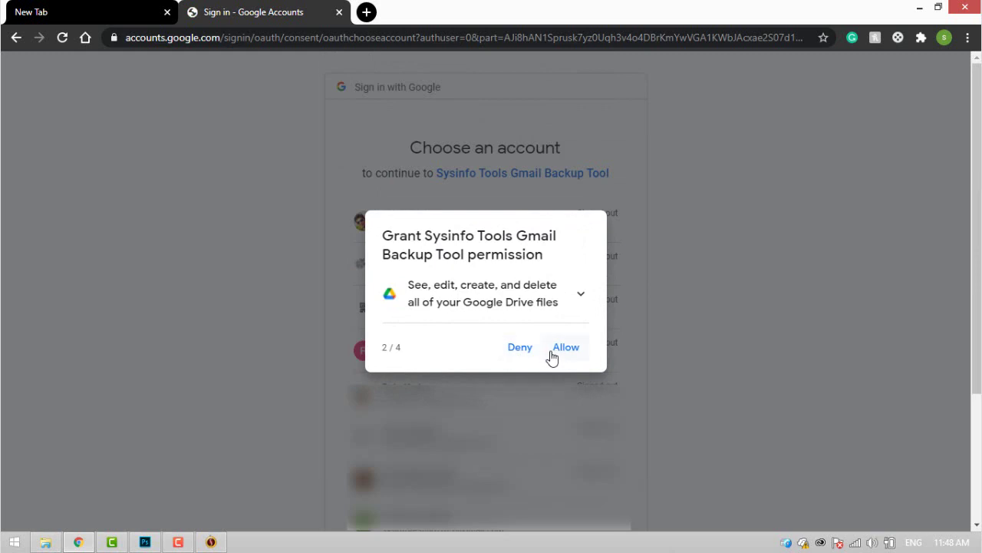
click(557, 357)
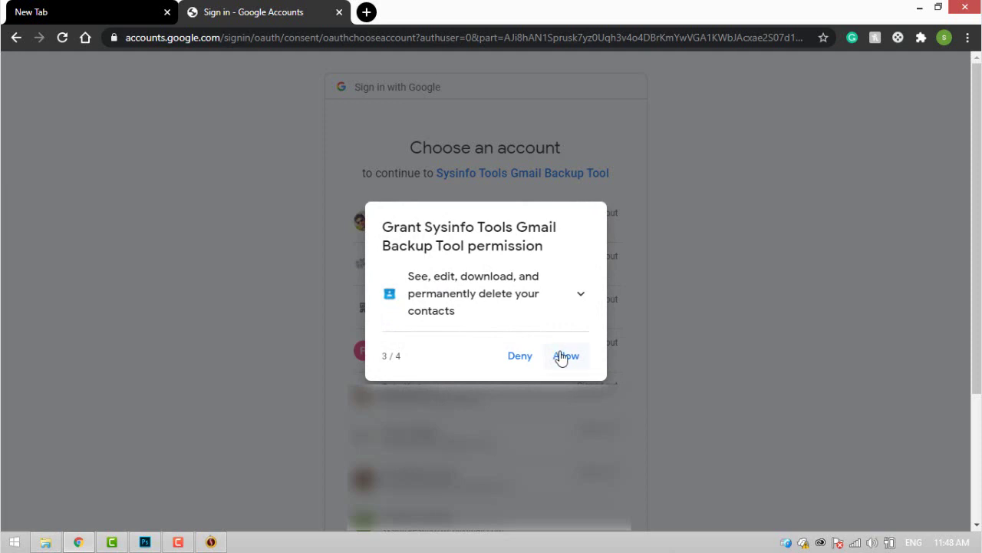
click(565, 357)
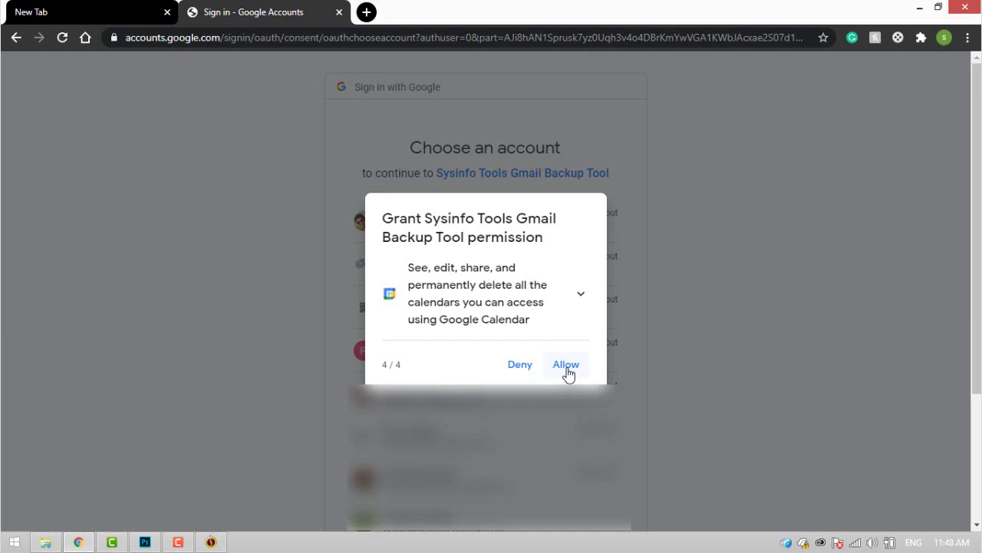
click(566, 366)
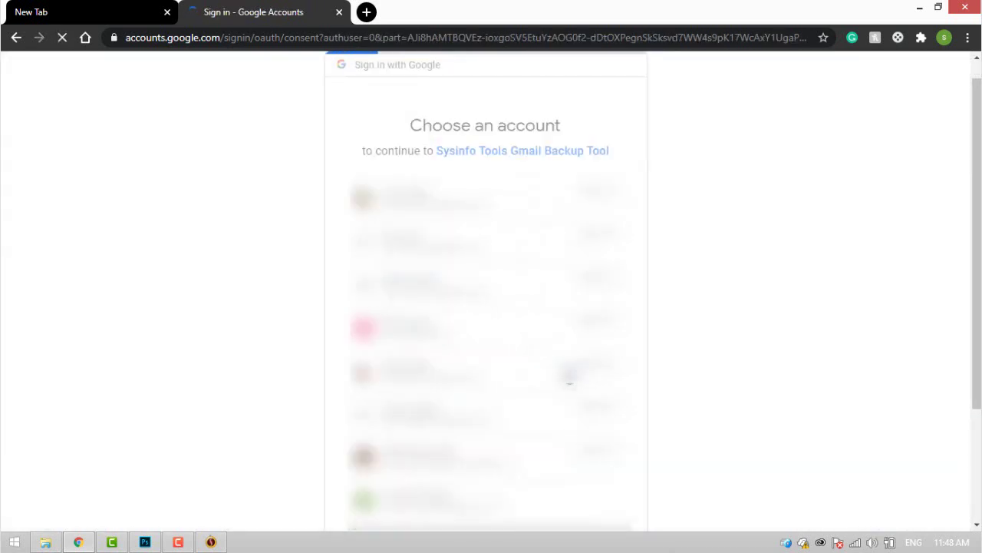
scroll(566, 373, down, 3)
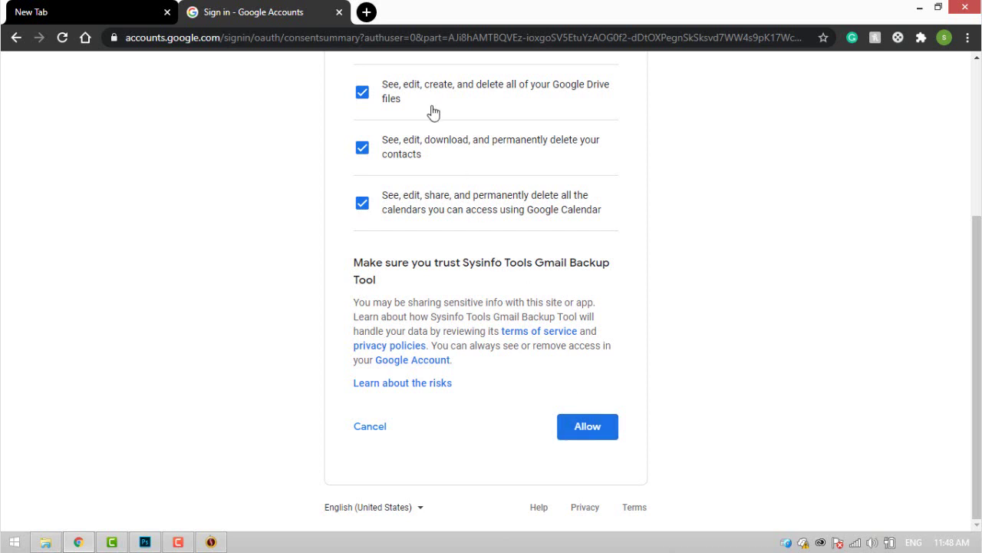
drag(410, 37, 783, 44)
Confirm the Google permissions, then untick My Drive, Contacts and Calendar in the backup tool
click(599, 424)
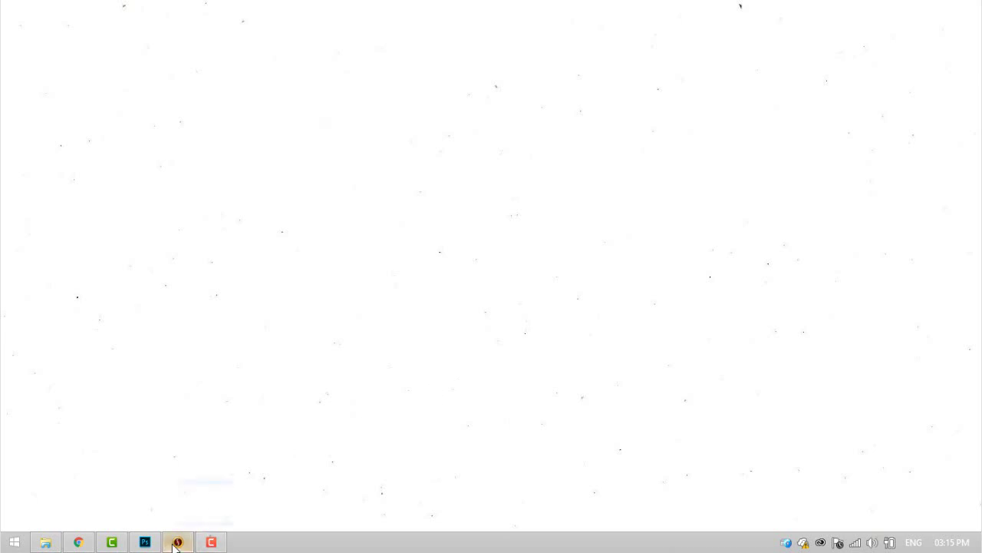
click(177, 541)
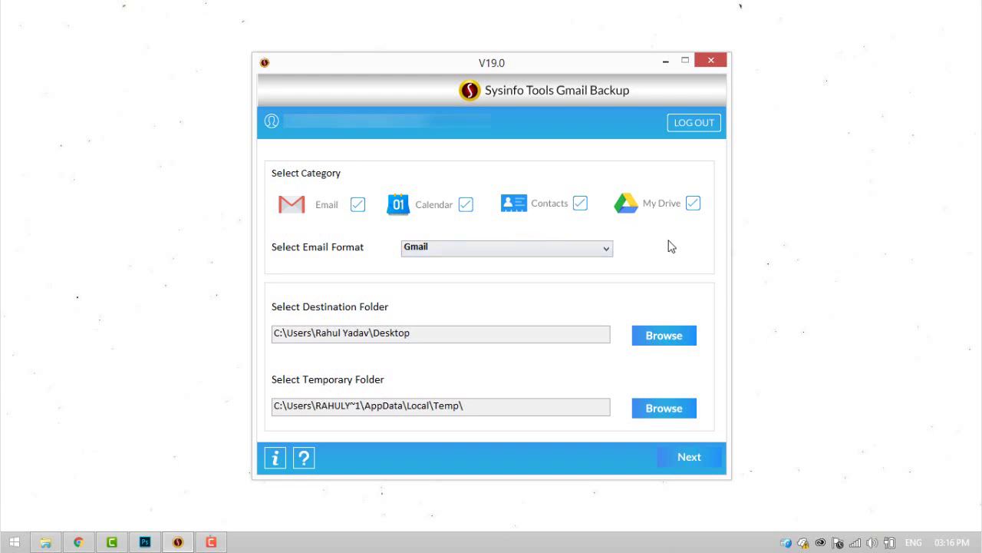
click(693, 203)
click(580, 203)
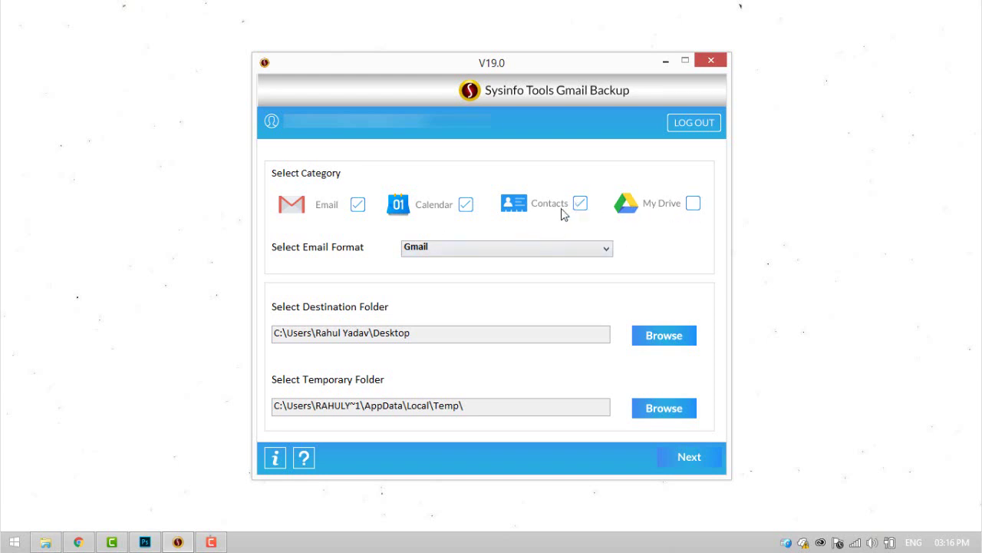
click(466, 204)
Choose EML format with Desktop\work as destination and continue to mail folder selection
click(476, 250)
scroll(466, 338, down, 1)
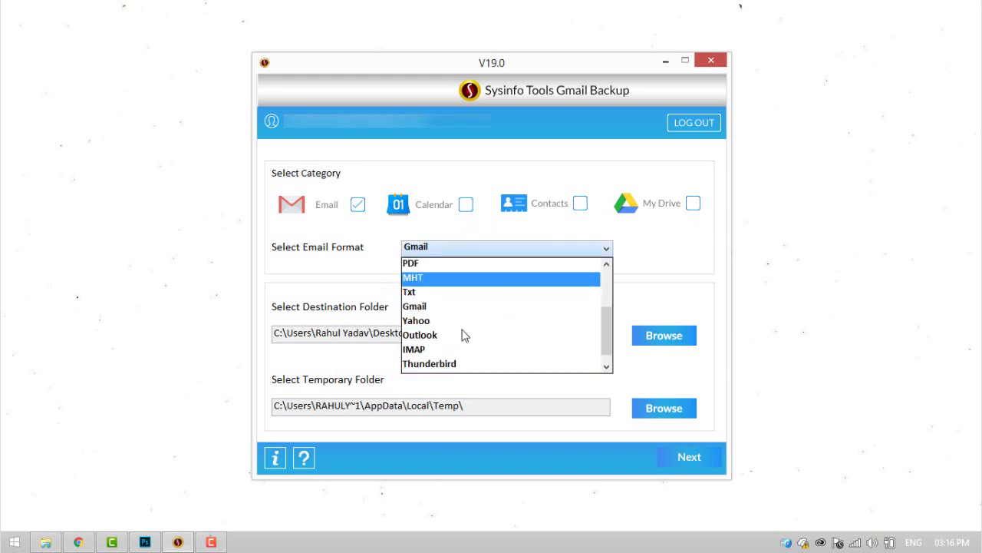
scroll(460, 334, down, 1)
scroll(453, 307, up, 3)
click(443, 264)
click(658, 335)
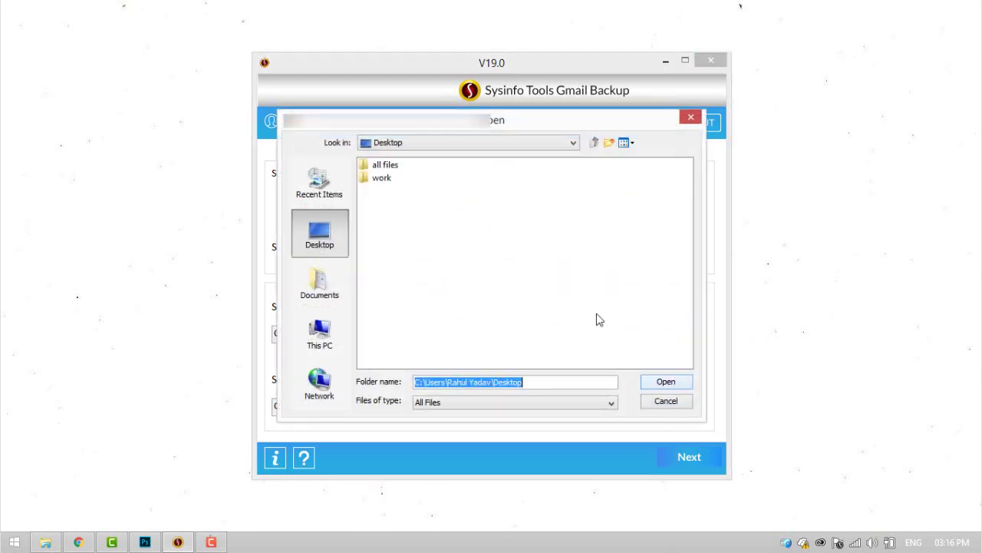
click(381, 179)
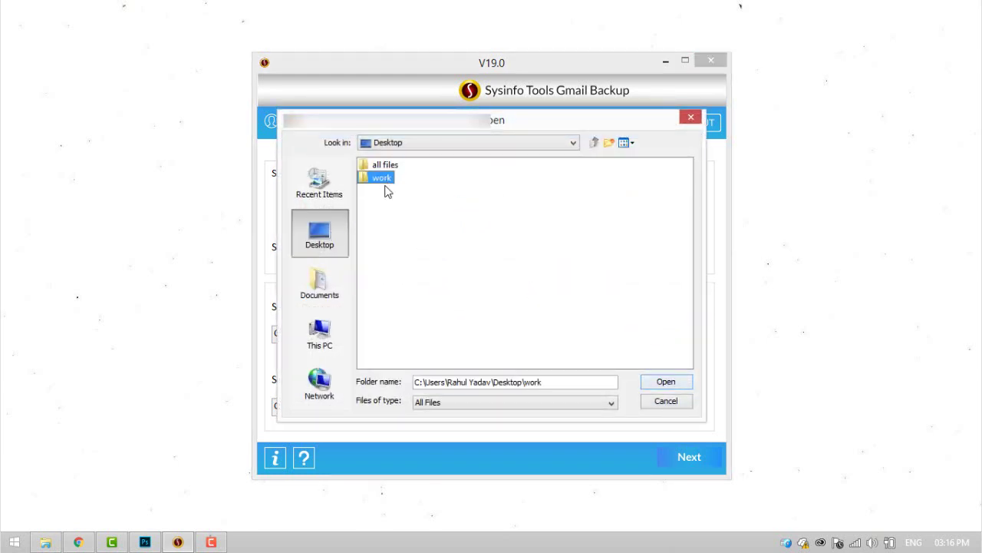
click(666, 384)
click(689, 455)
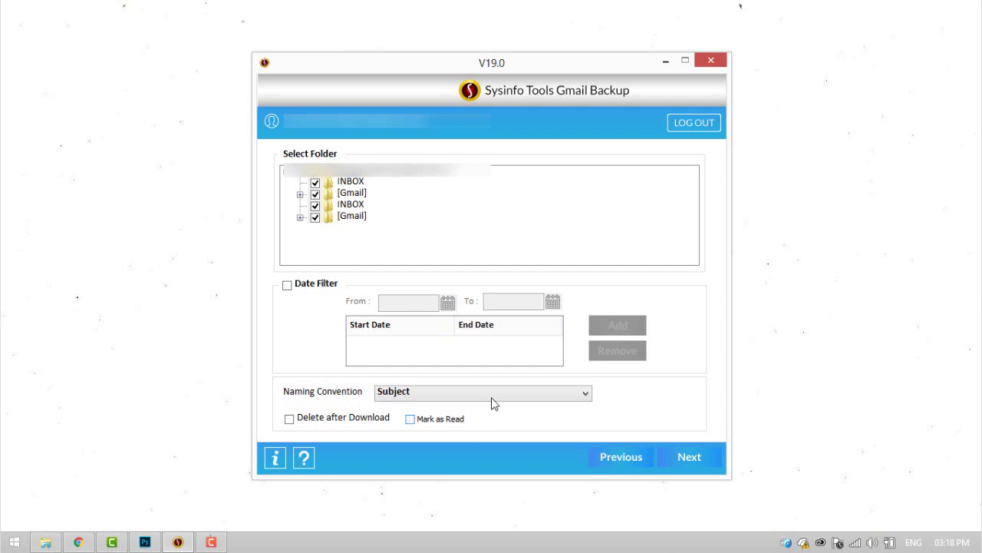
Select only the INBOX folder and enable Mark as Read
click(304, 175)
click(315, 184)
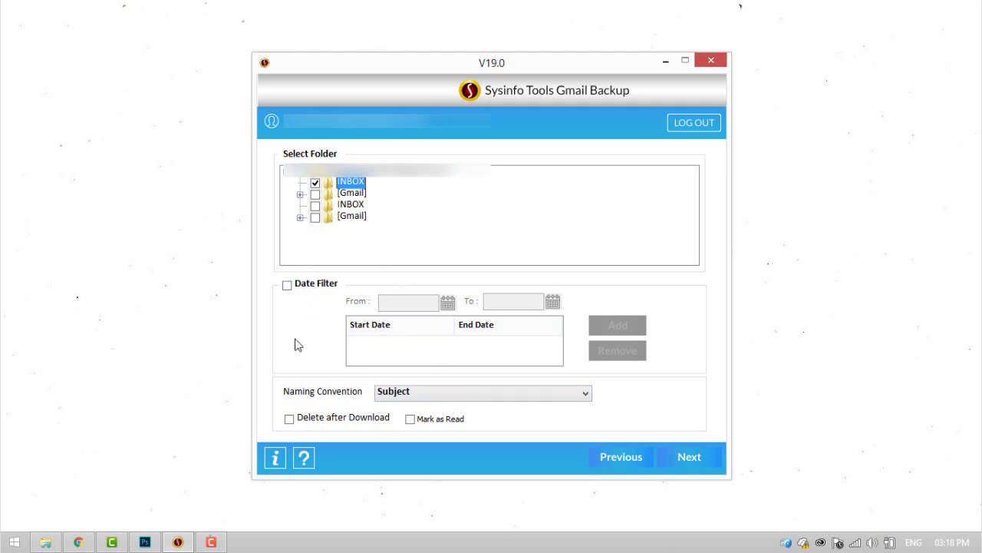
click(410, 419)
Start the INBOX export and check the Gmail inbox in Chrome
click(79, 542)
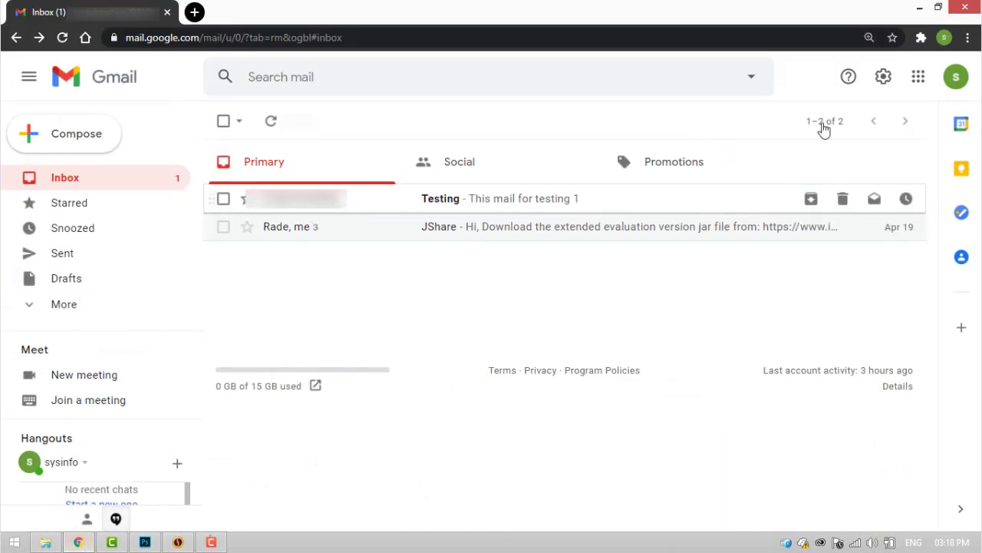
click(918, 13)
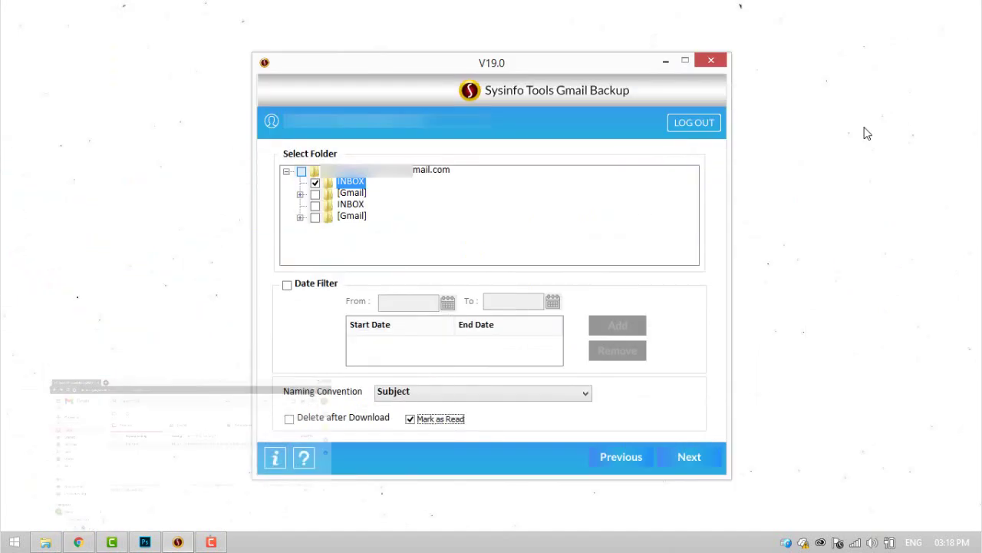
click(689, 455)
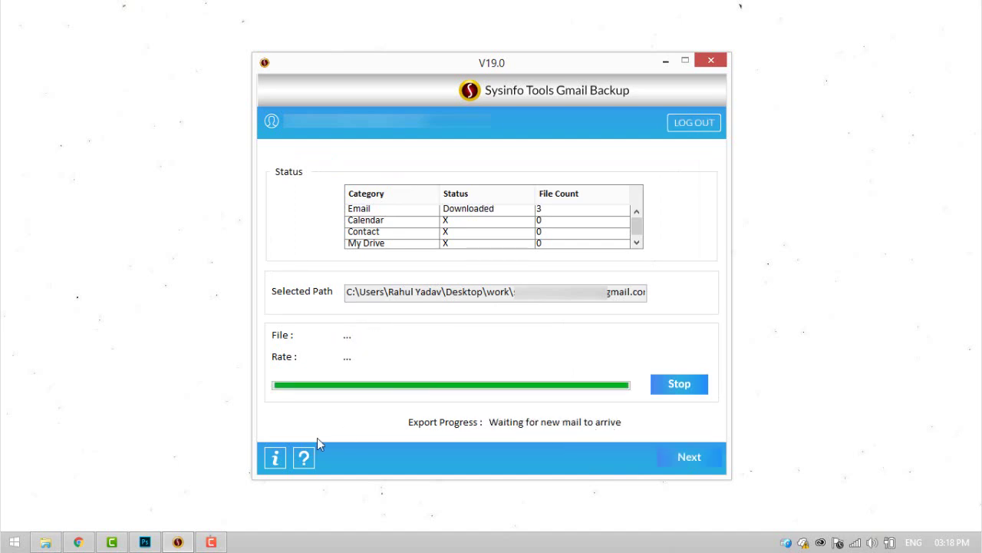
click(87, 543)
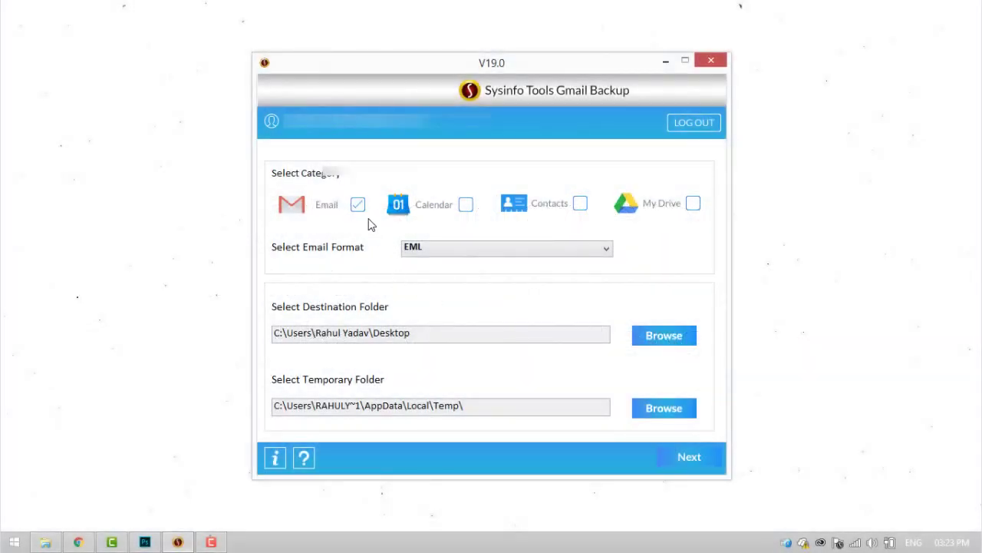
Set the email output format to Gmail and continue to the mail folders
click(459, 247)
scroll(461, 307, down, 1)
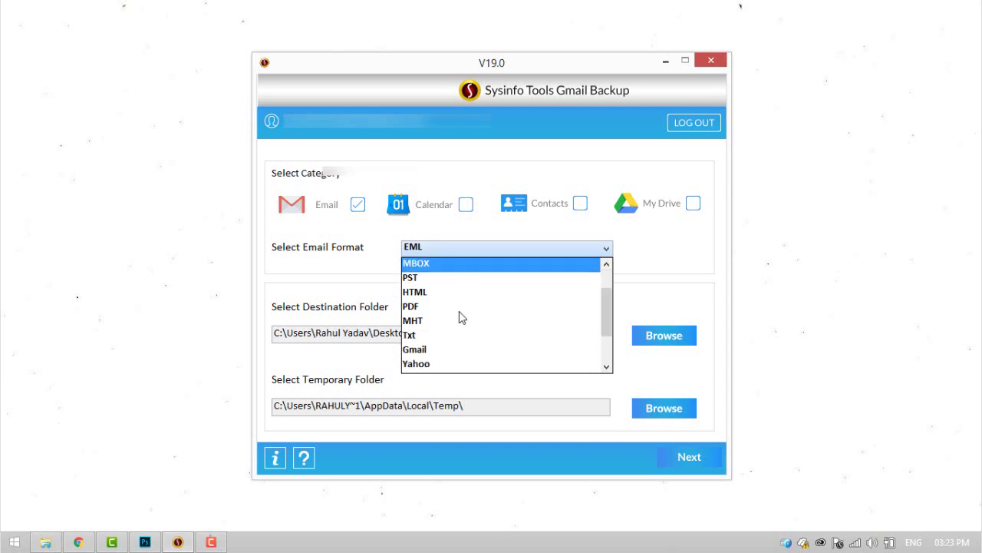
key(g)
scroll(459, 317, down, 1)
click(459, 309)
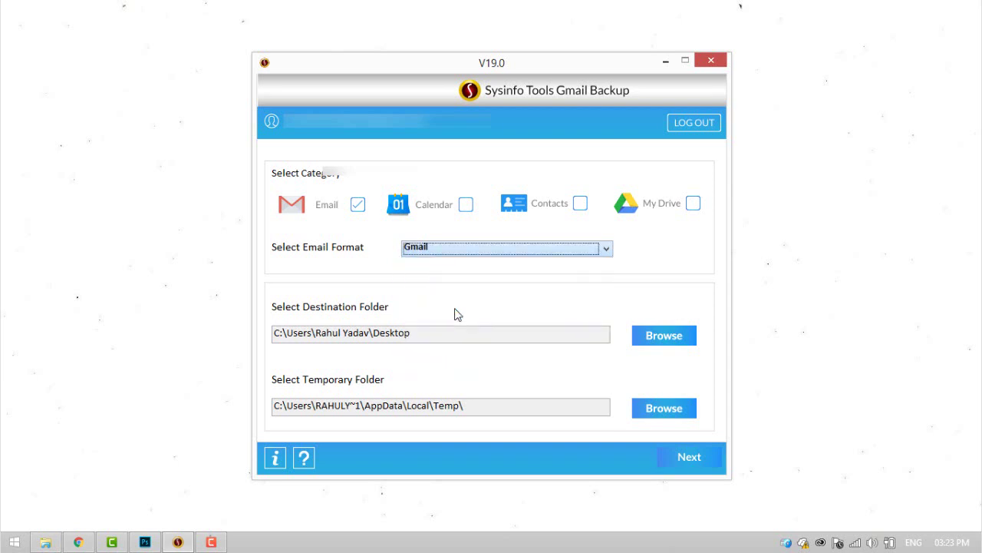
click(686, 455)
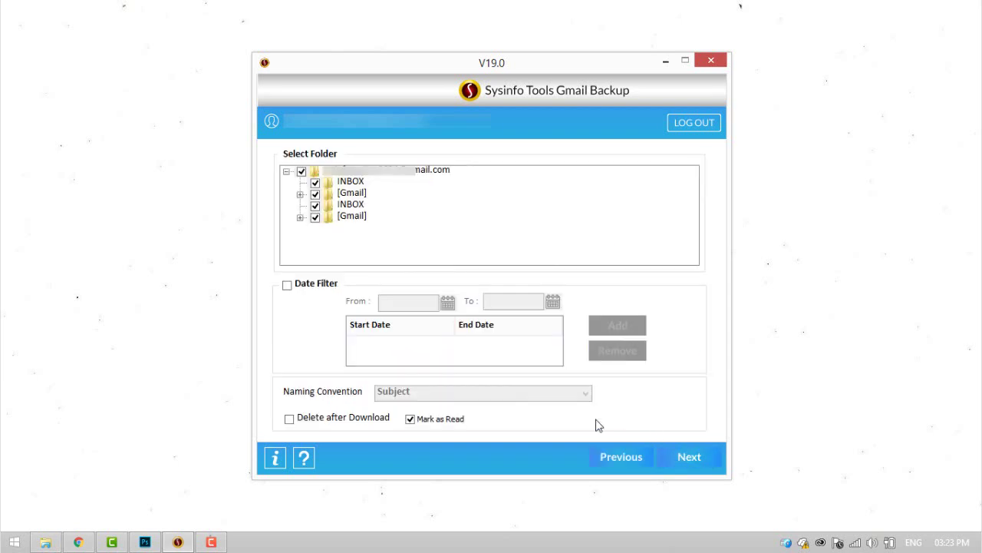
Select only the first INBOX and log in to the target Gmail account to migrate it
click(314, 183)
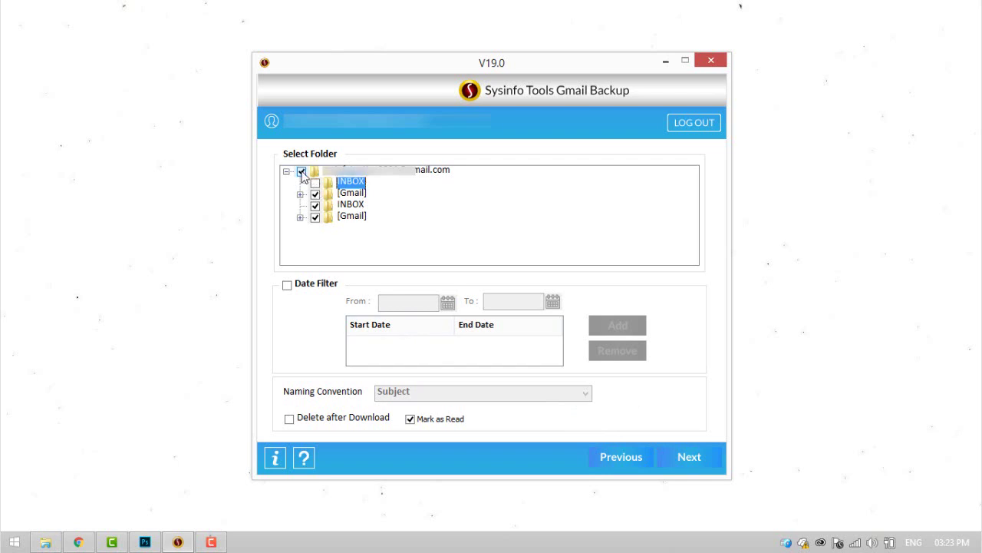
click(301, 171)
click(315, 183)
click(689, 456)
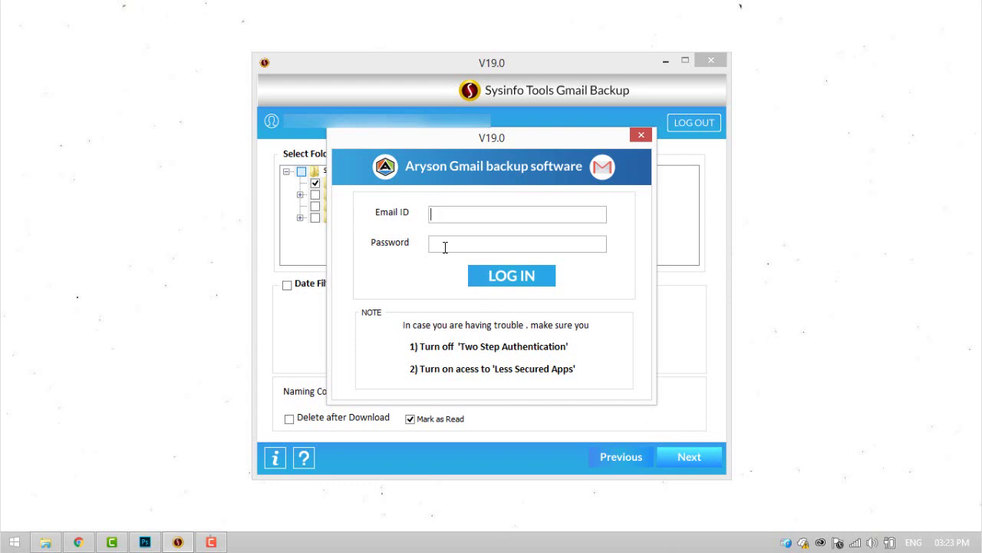
click(447, 215)
key(ctrl+v)
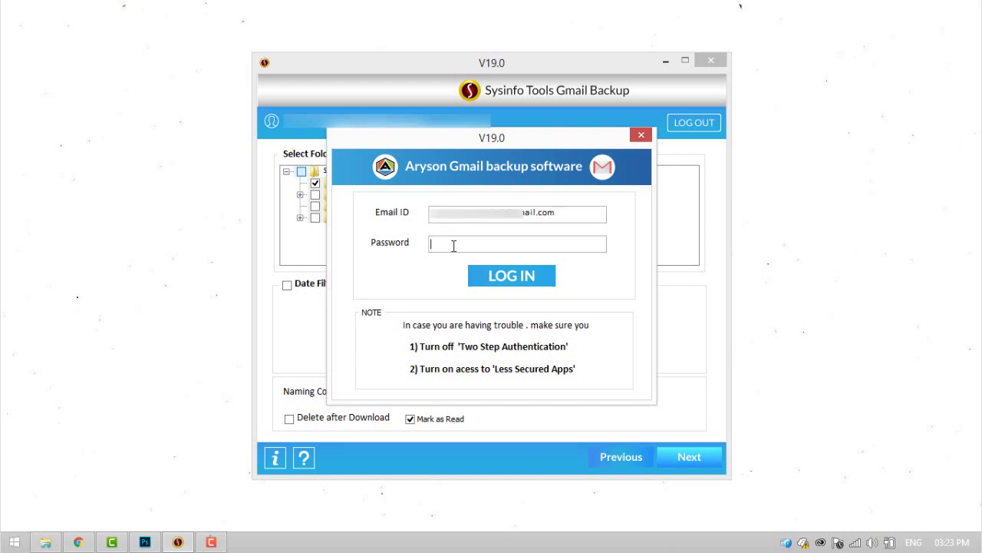
key(ctrl+v)
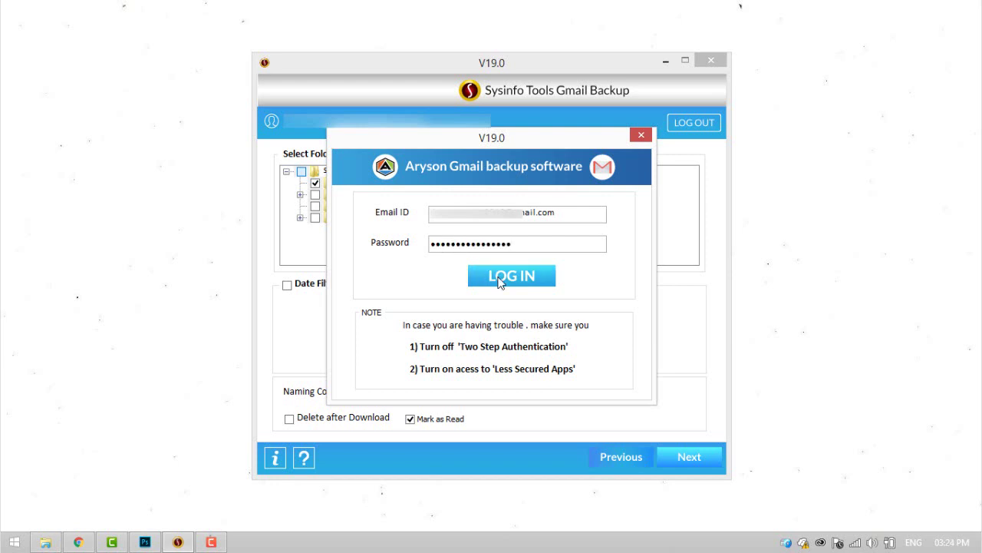
click(499, 277)
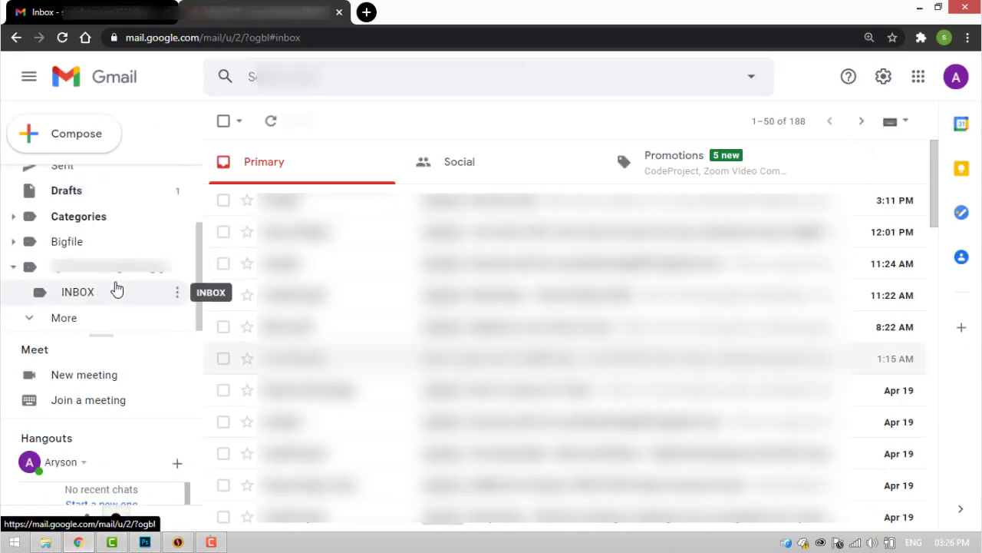
In Gmail, open the imported INBOX label and its Testing email
click(110, 273)
click(89, 298)
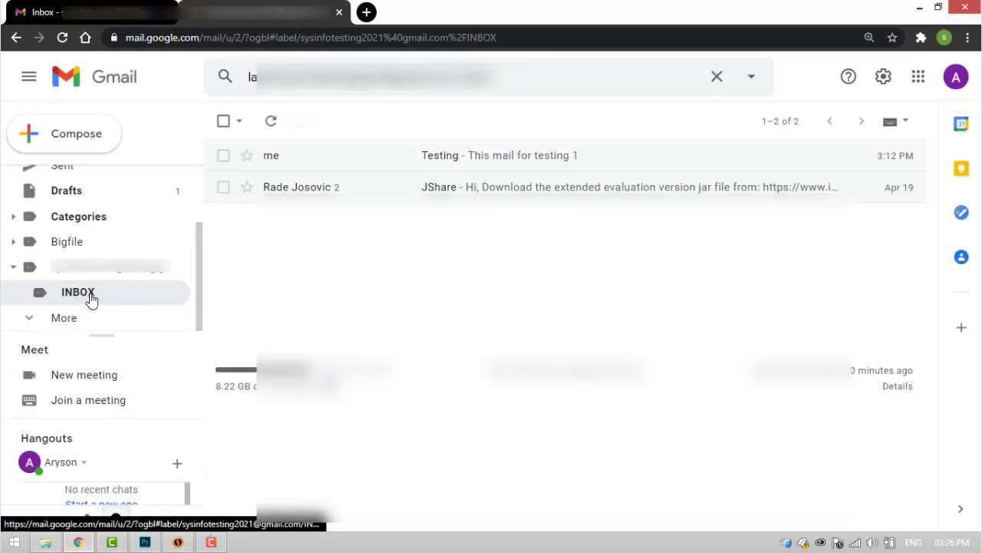
click(507, 160)
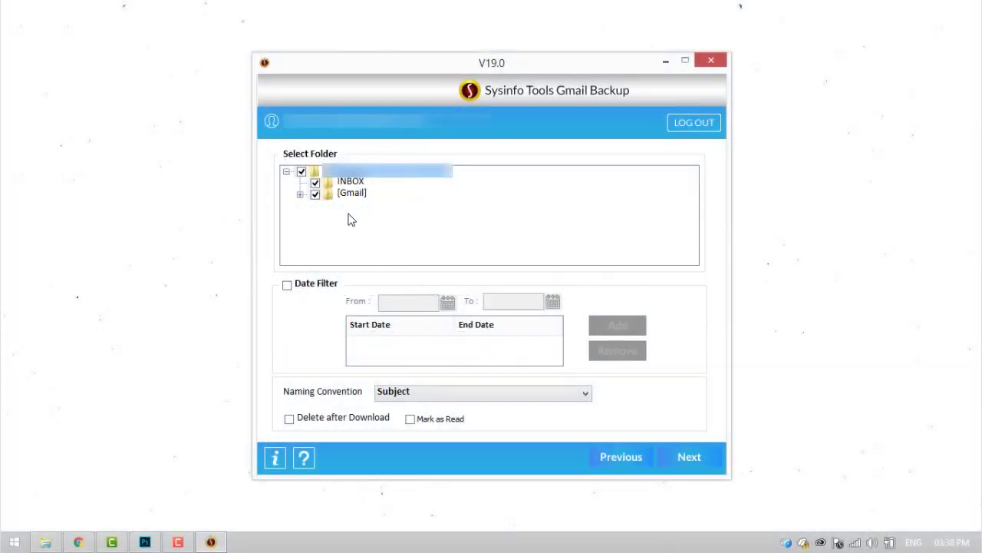
Back up only INBOX with Delete after Download confirmed, then bring up the Gmail inbox
click(301, 171)
click(315, 183)
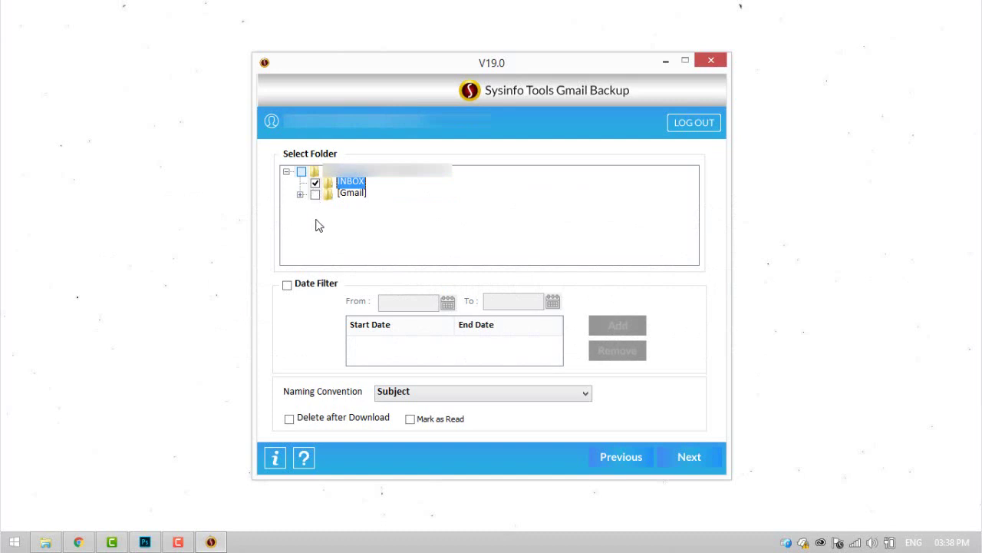
click(290, 419)
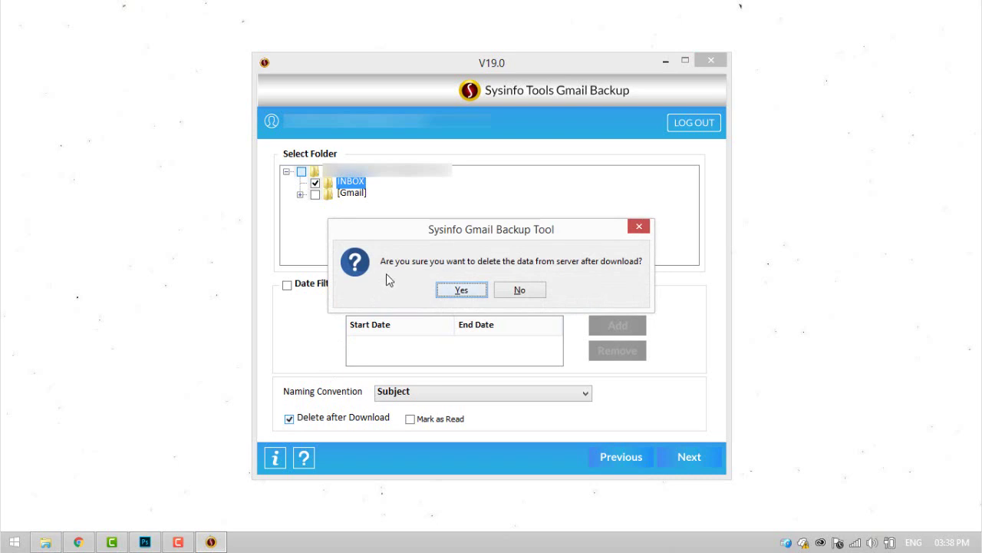
click(461, 290)
click(676, 459)
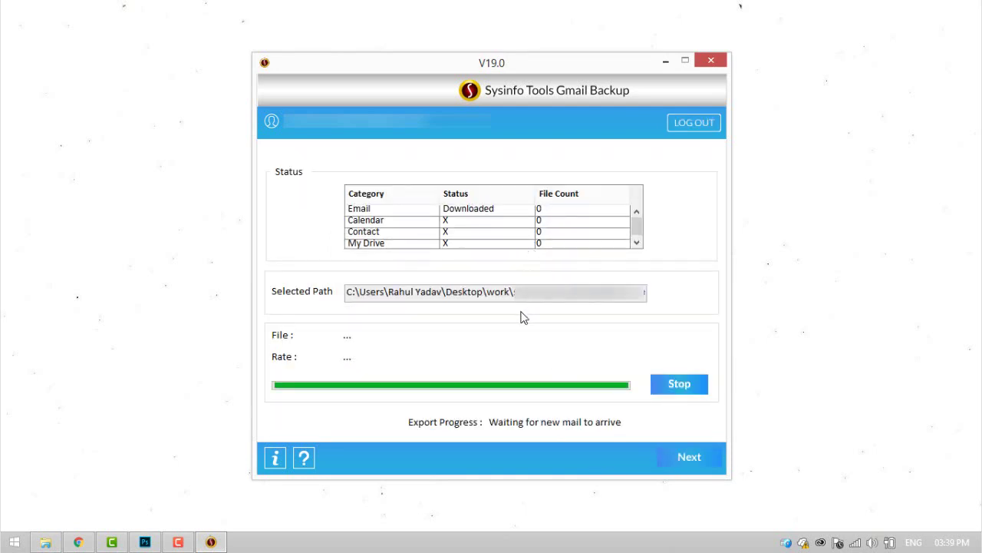
click(79, 542)
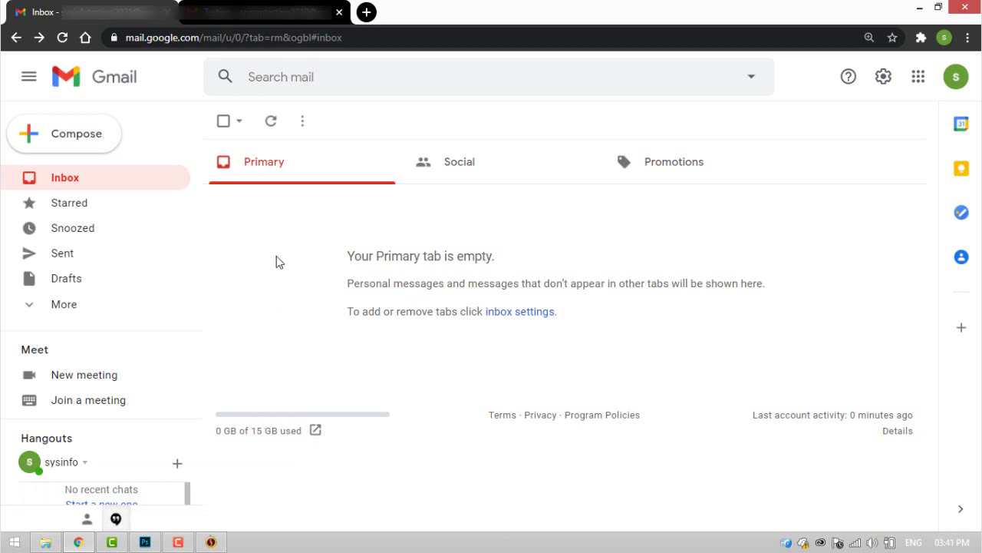
Expand More in the Gmail sidebar and open the Trash folder
click(42, 308)
scroll(61, 308, down, 3)
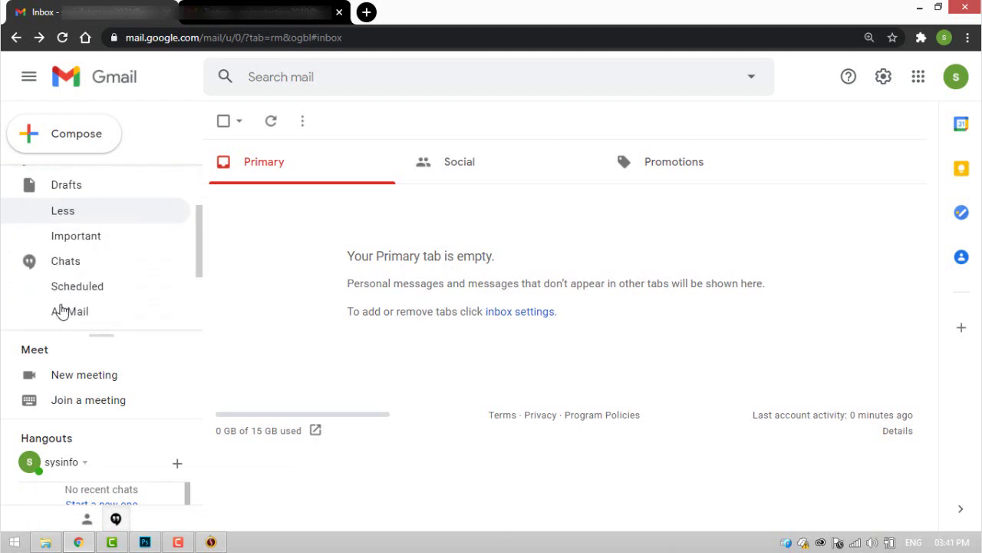
click(66, 245)
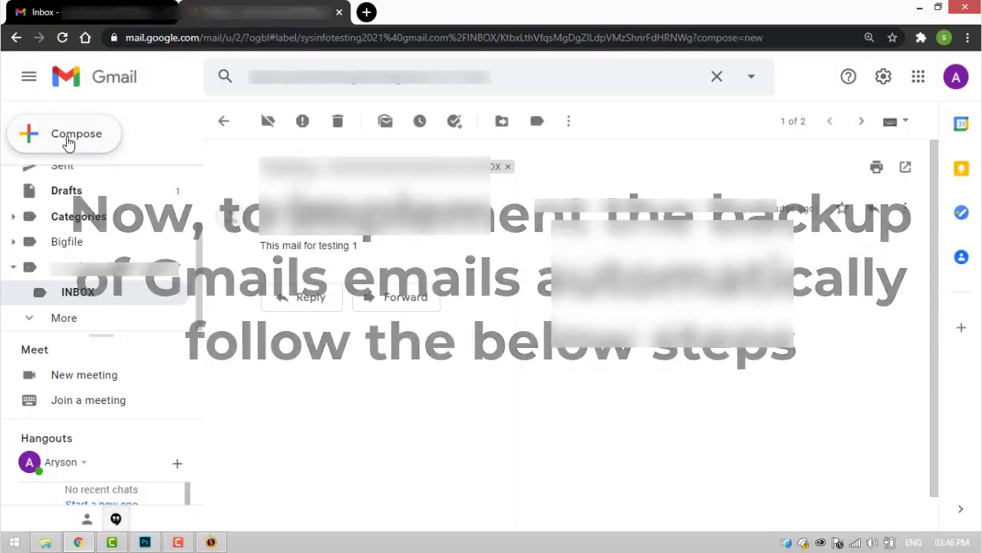
Send a mail titled 'Testing' with body 'This mail for testing 2' to the suggested recipient
click(68, 138)
text(s)
click(636, 261)
click(617, 266)
text(T)
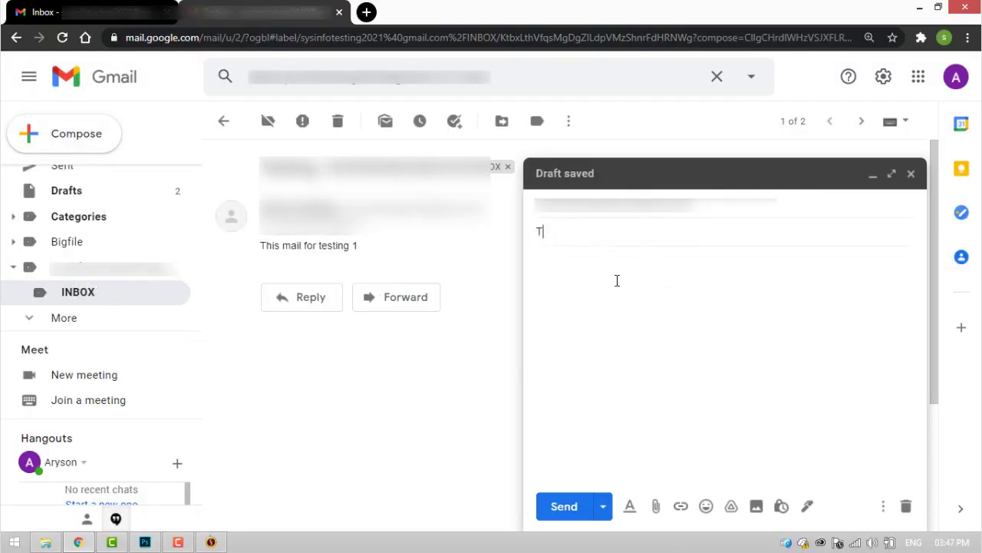
click(617, 281)
text(This mail for )
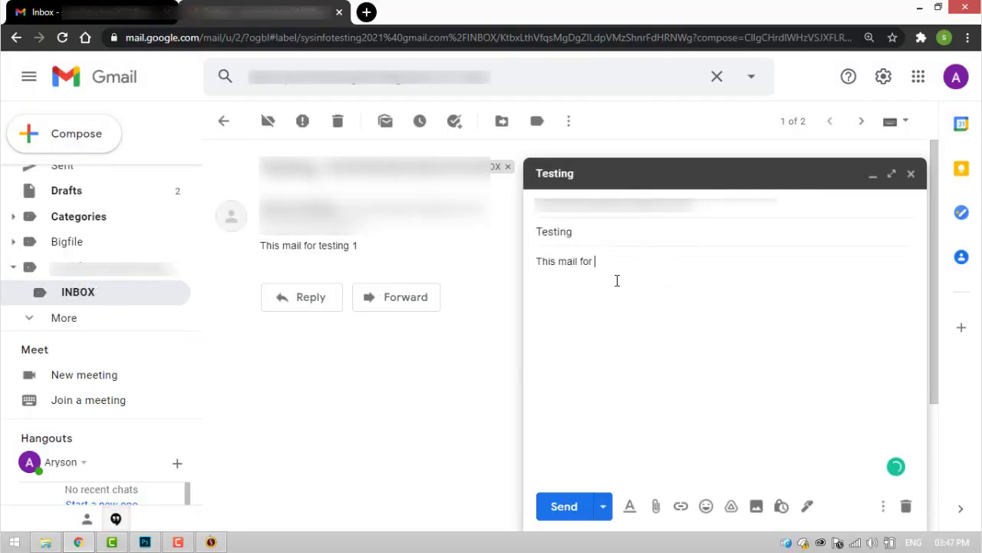
text(testing 2)
click(566, 507)
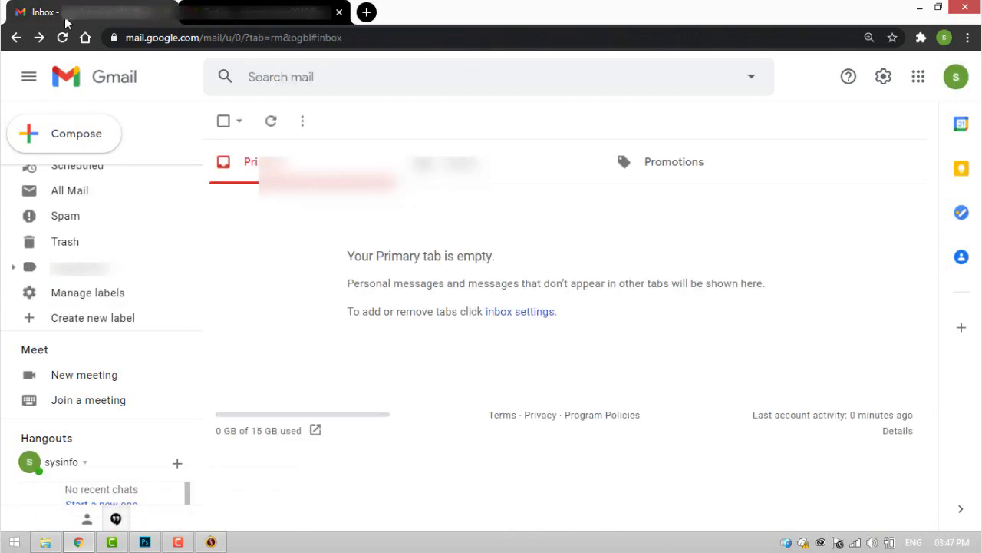
click(63, 38)
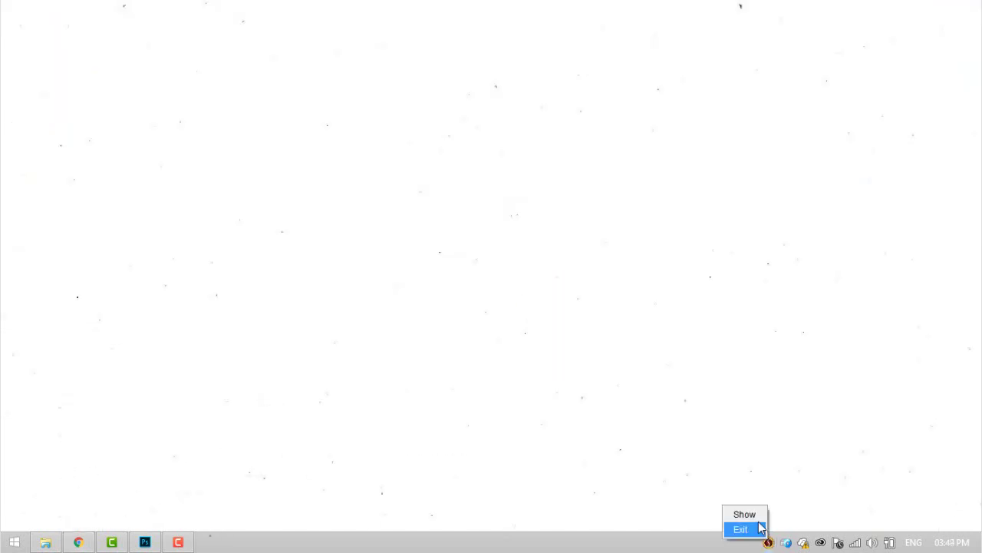
Restore the Gmail Backup window from its system tray icon
click(748, 514)
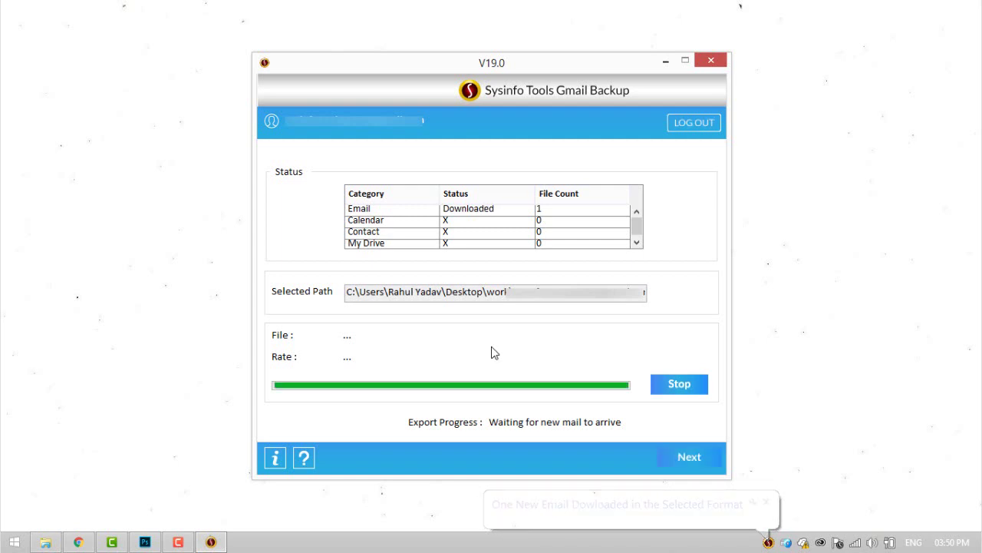
In File Explorer, go into the backup folder, Emails and INBOX, and select the Testing file
click(46, 542)
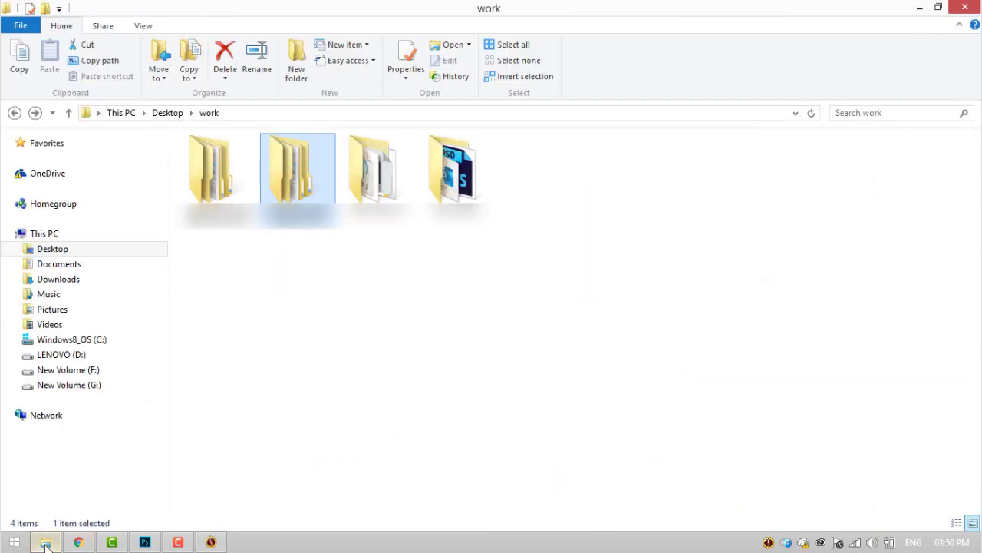
double_click(222, 175)
double_click(225, 164)
double_click(229, 175)
click(225, 163)
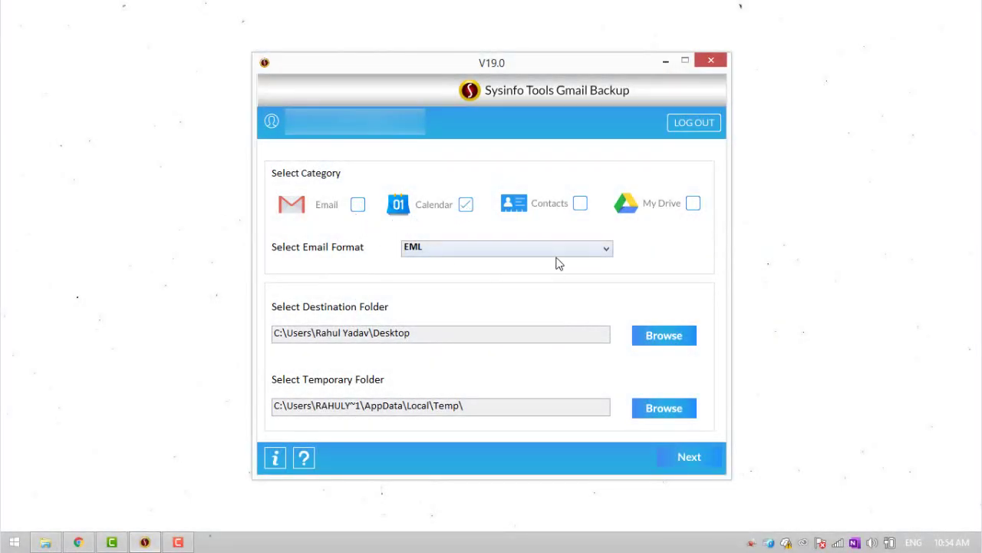
Keep EML format, set Desktop\work as destination, and start the calendar backup
click(558, 256)
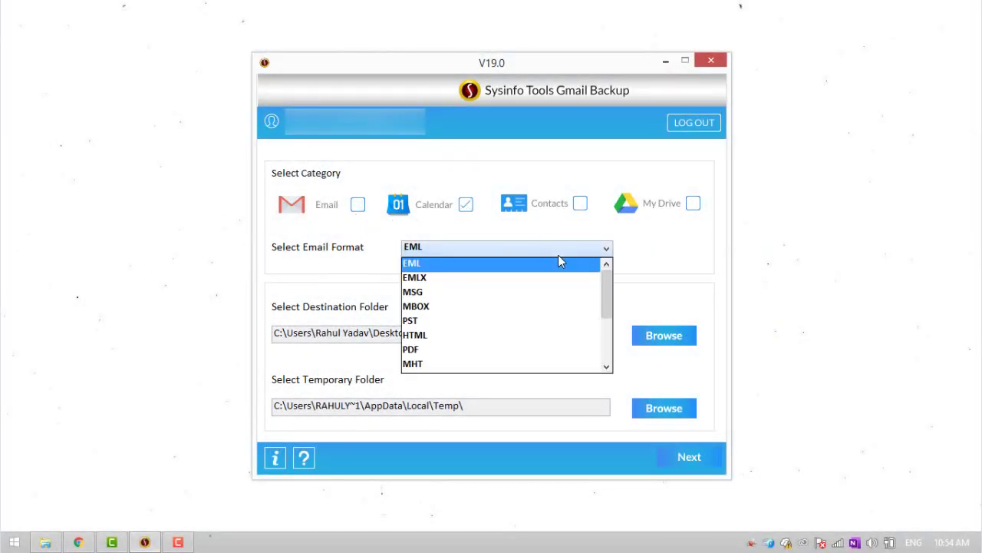
click(478, 265)
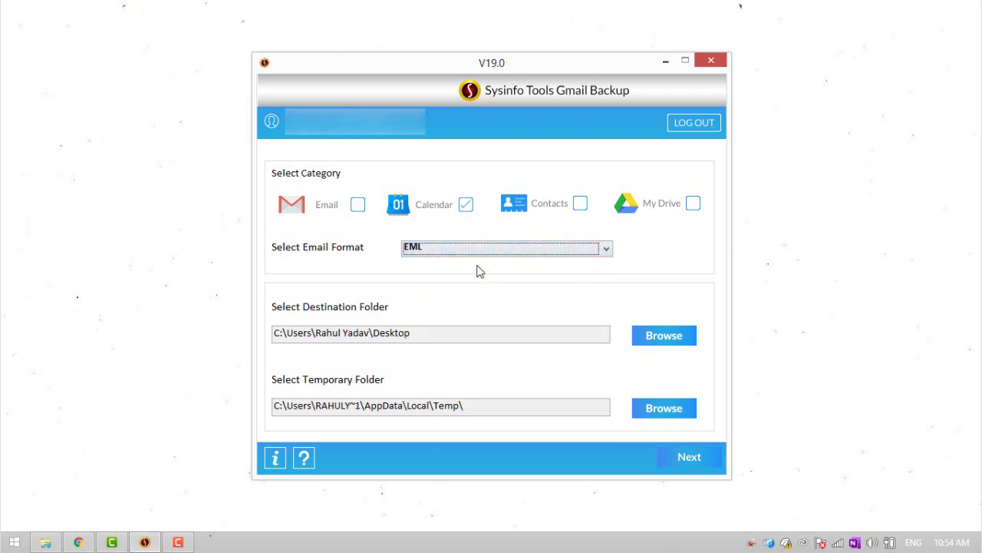
click(660, 335)
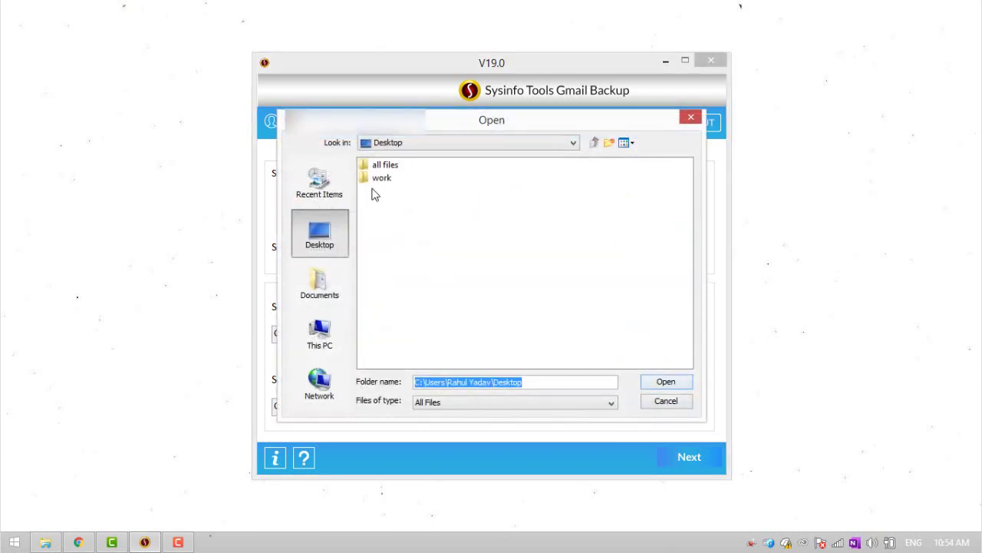
click(381, 178)
click(666, 382)
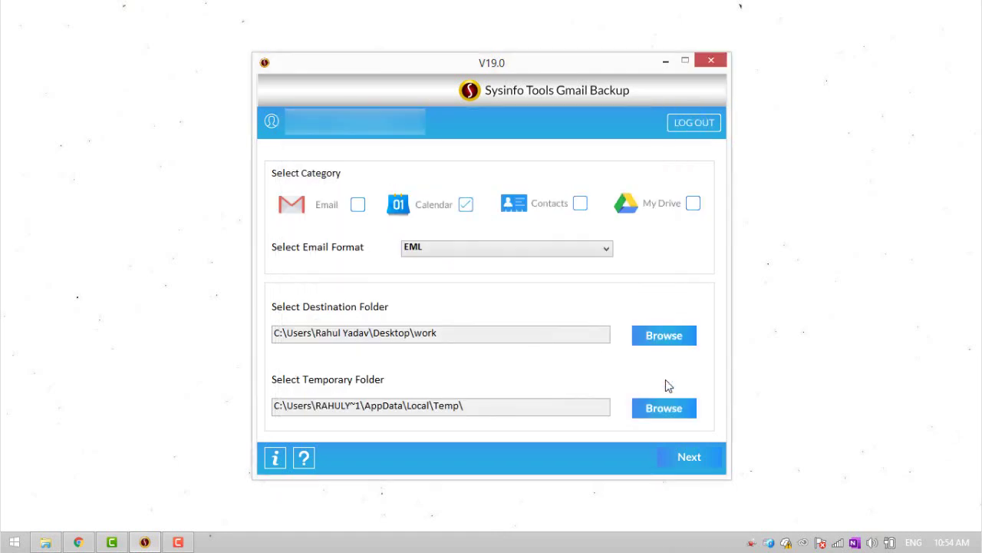
click(678, 457)
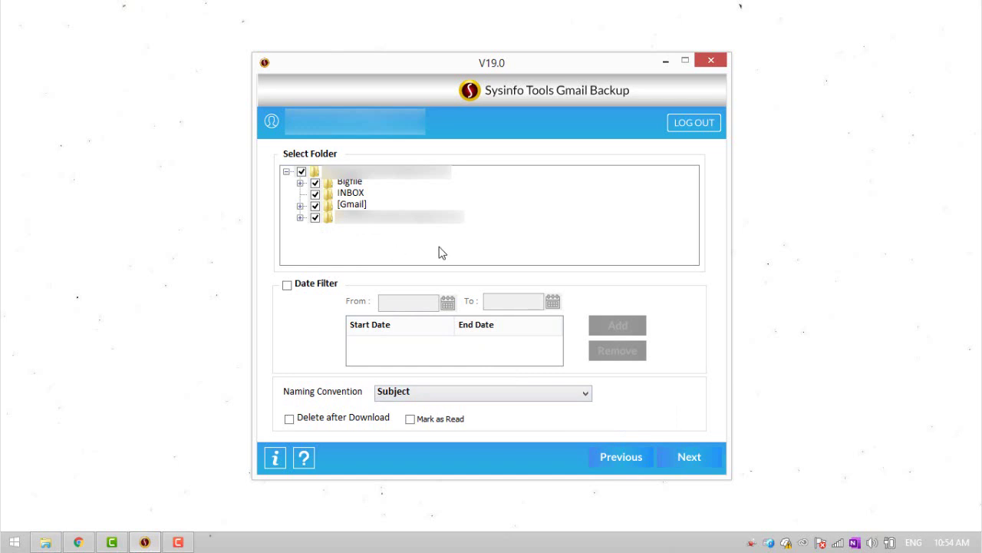
click(683, 465)
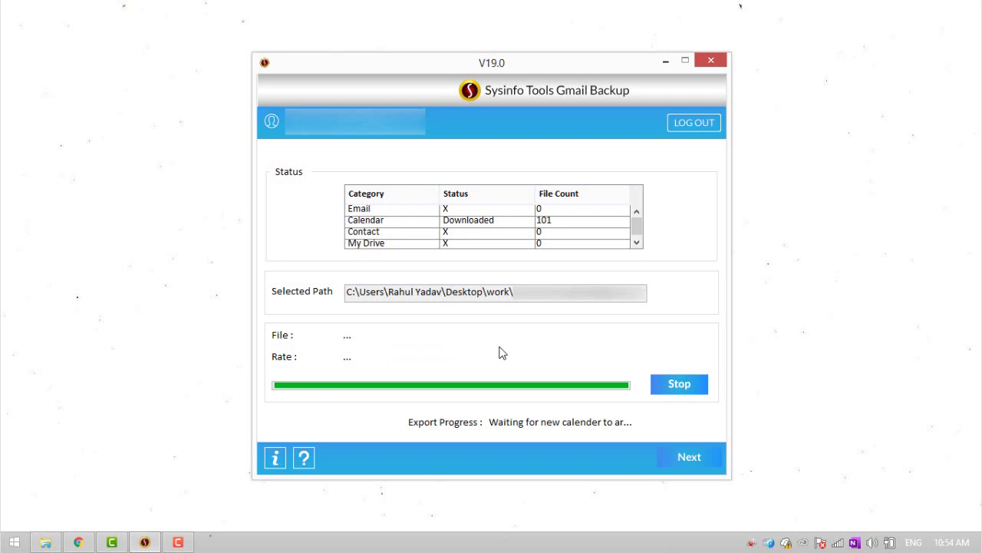
Browse into the work backup's Calendar folder to view the exported iCalendar files
click(666, 63)
click(45, 541)
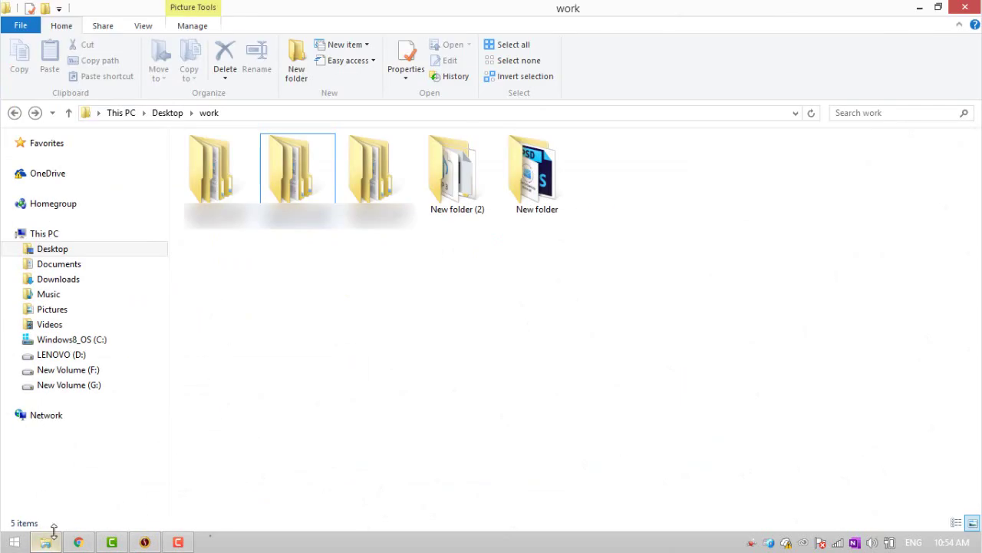
double_click(223, 187)
double_click(218, 159)
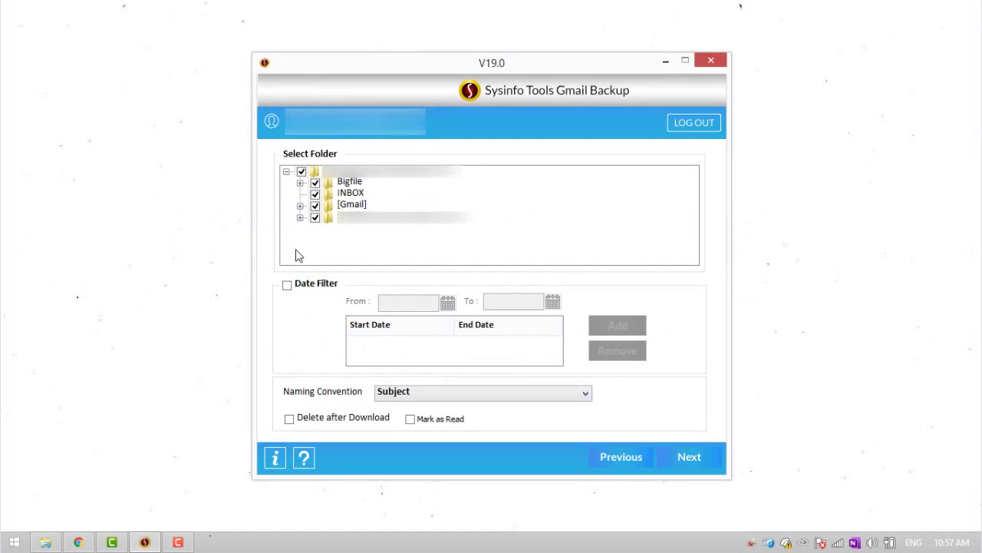
Enable Delete after Download, accept the warning, and start backing up all folders
click(290, 420)
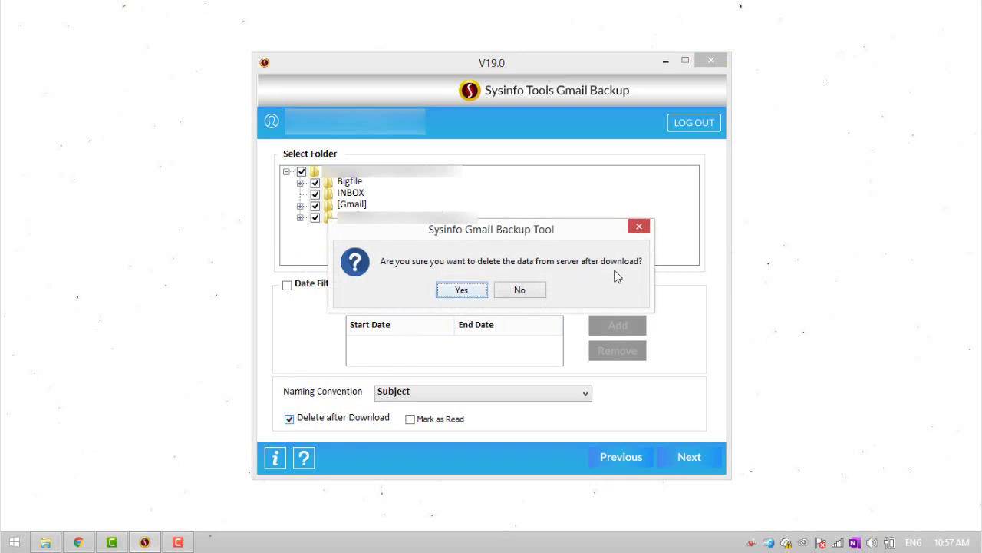
click(457, 293)
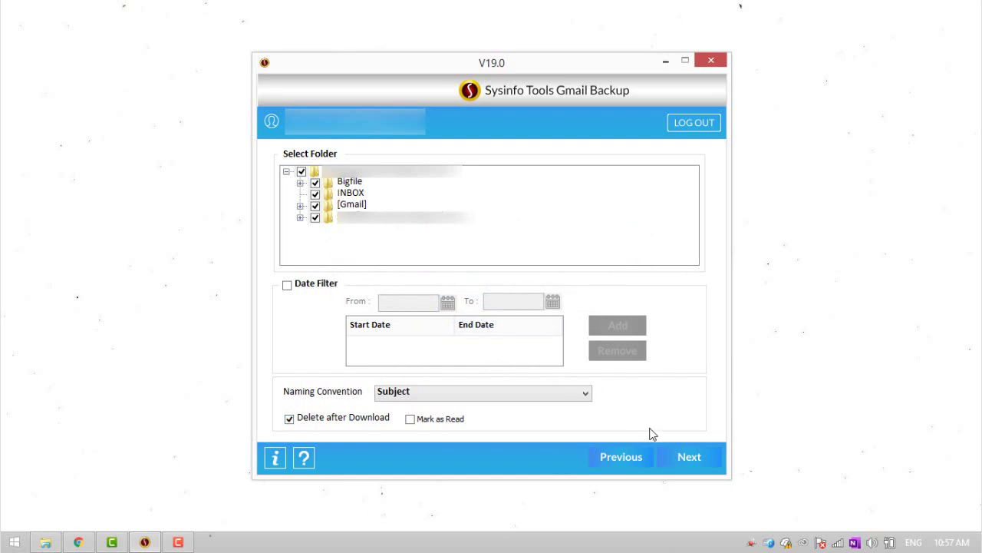
click(676, 454)
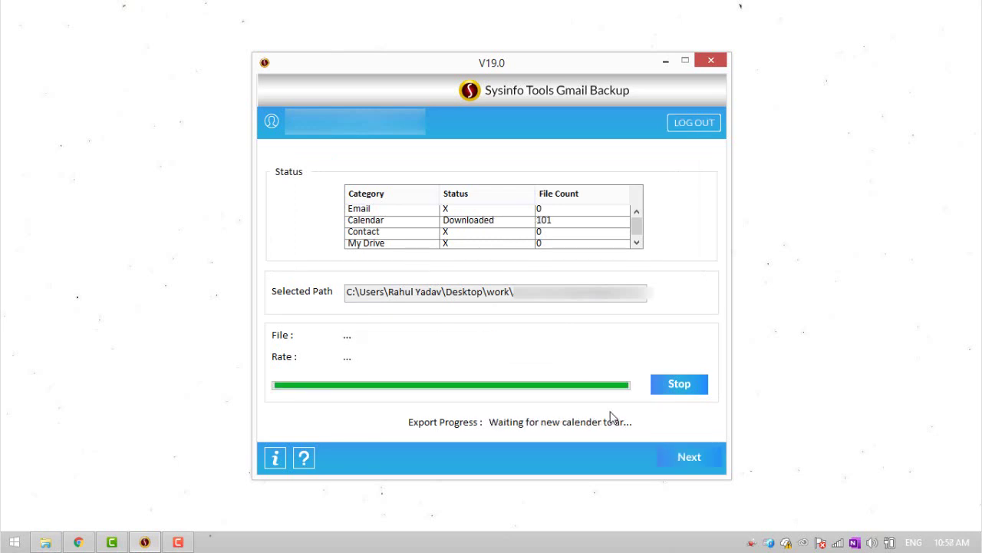
Create a 'testing calendar' event in Google Calendar for Wednesday, April 21, 11:30am–12:30pm
click(665, 60)
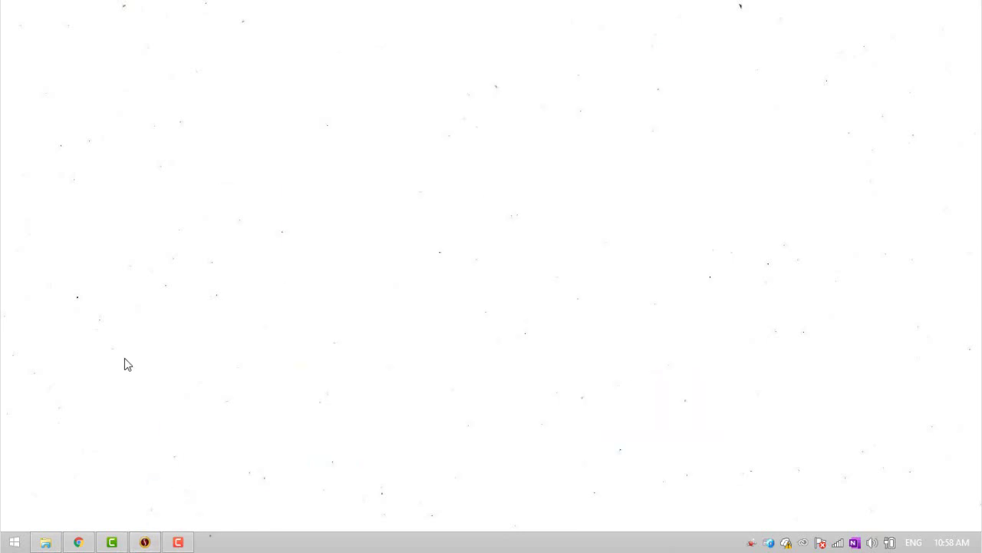
click(79, 544)
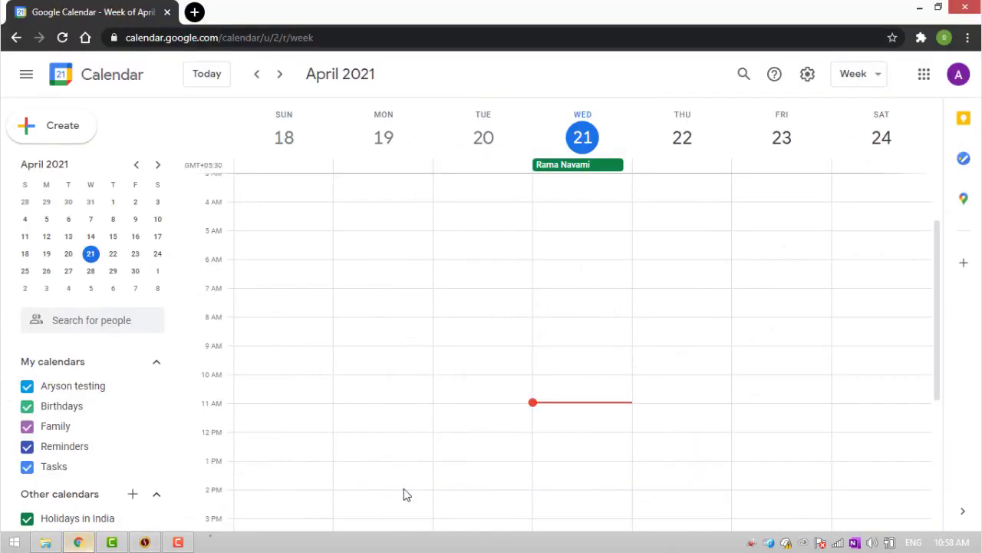
scroll(496, 407, down, 1)
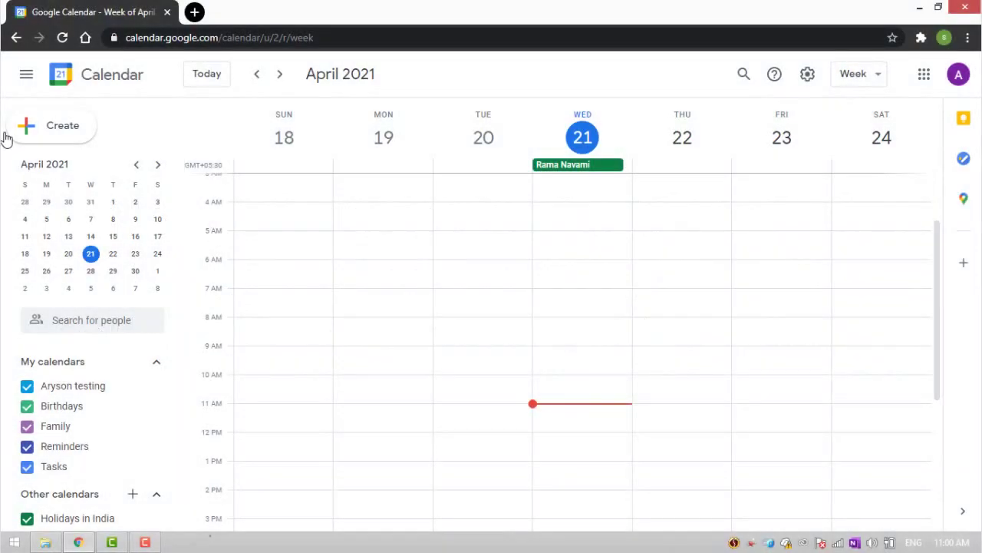
click(61, 126)
text(testing calendar)
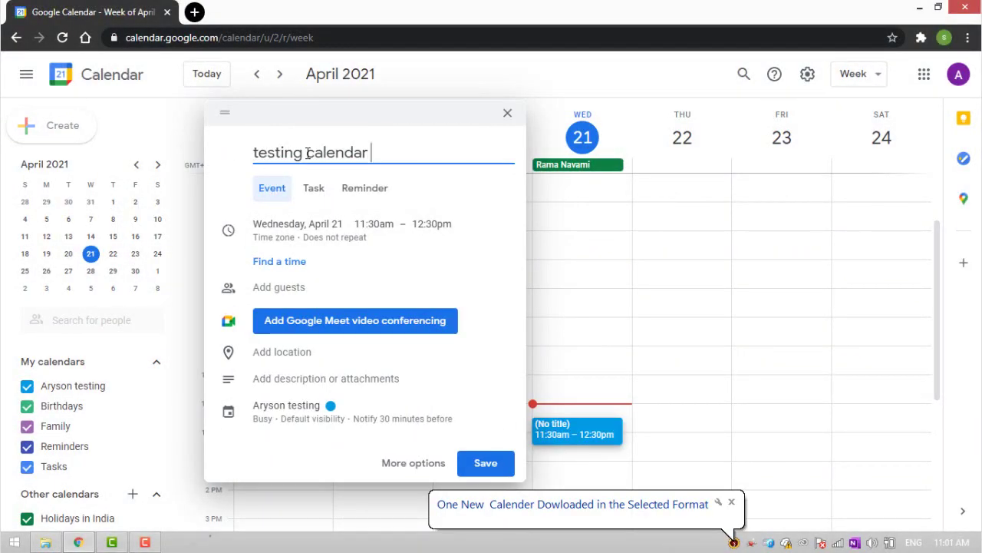
key(Return)
click(913, 15)
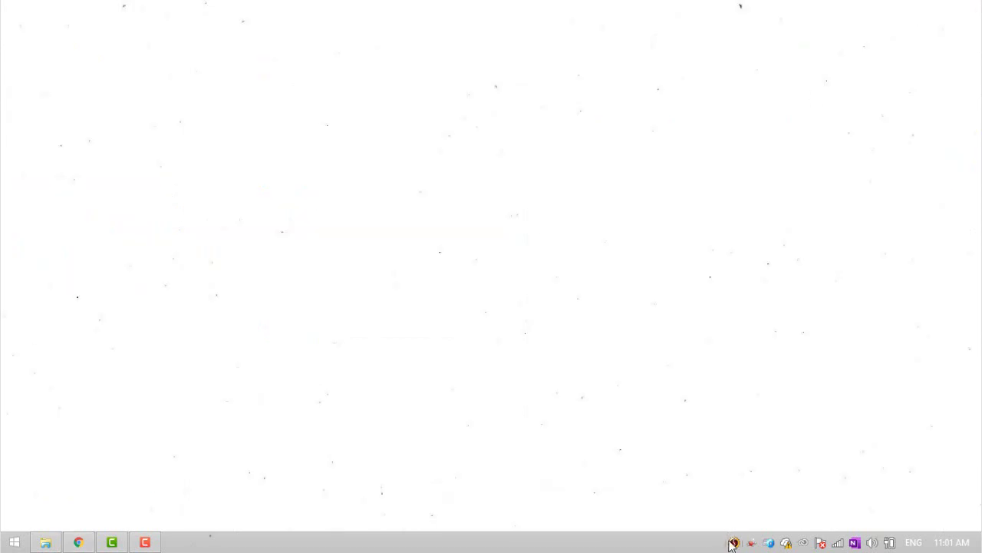
Reopen the backup tool from the tray, verify 102 Calendar files downloaded, then minimize it
right_click(733, 542)
click(717, 524)
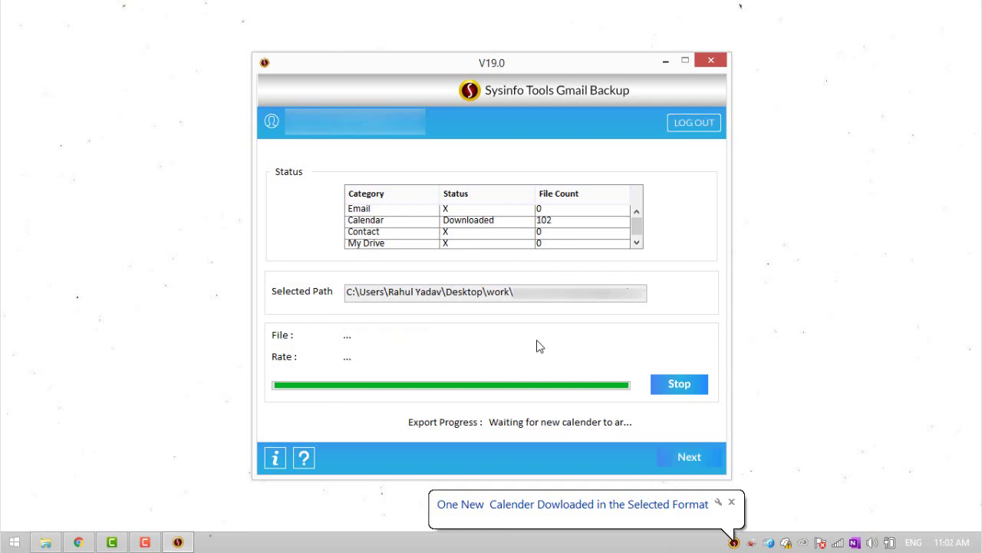
click(666, 60)
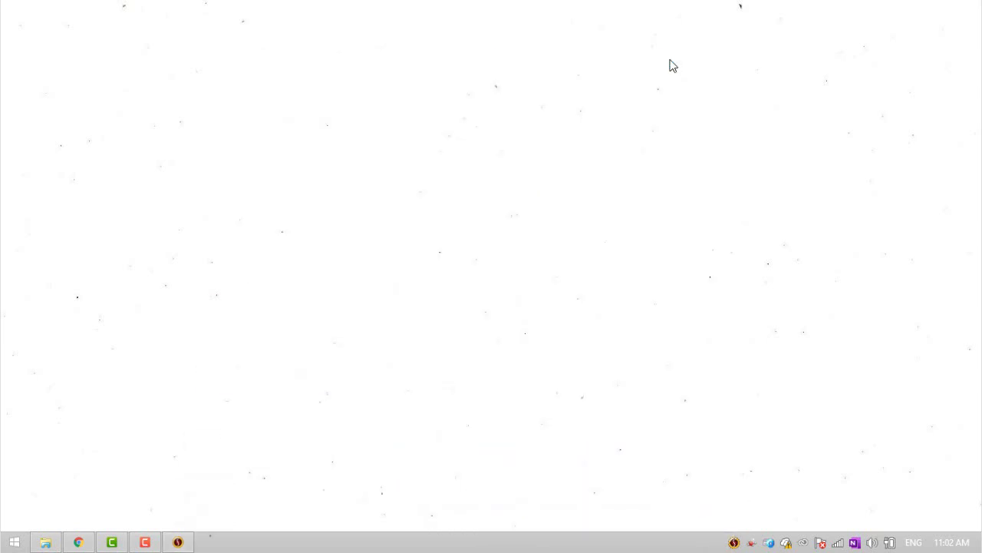
click(47, 542)
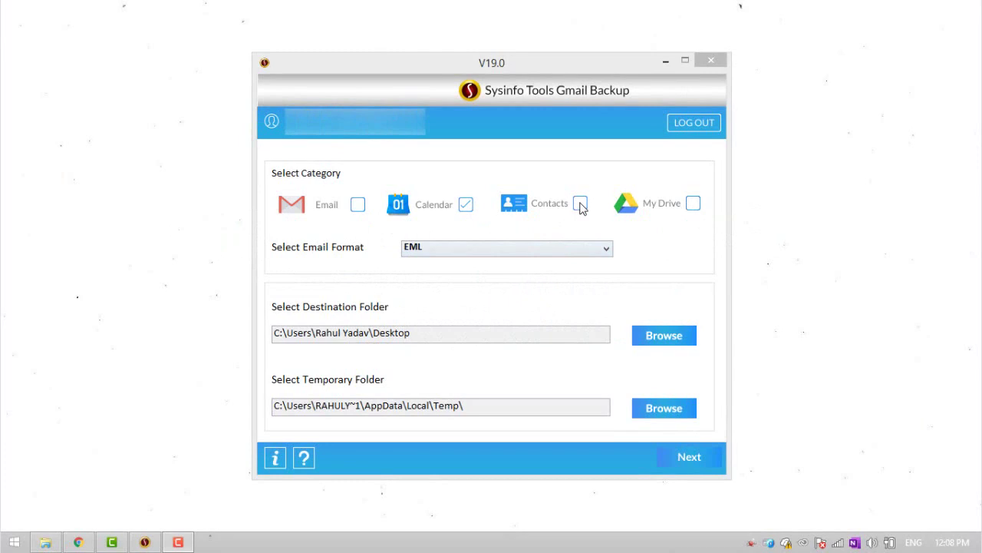
Back up Contacts only, not Calendar, in EML format to the Desktop\work folder
click(579, 203)
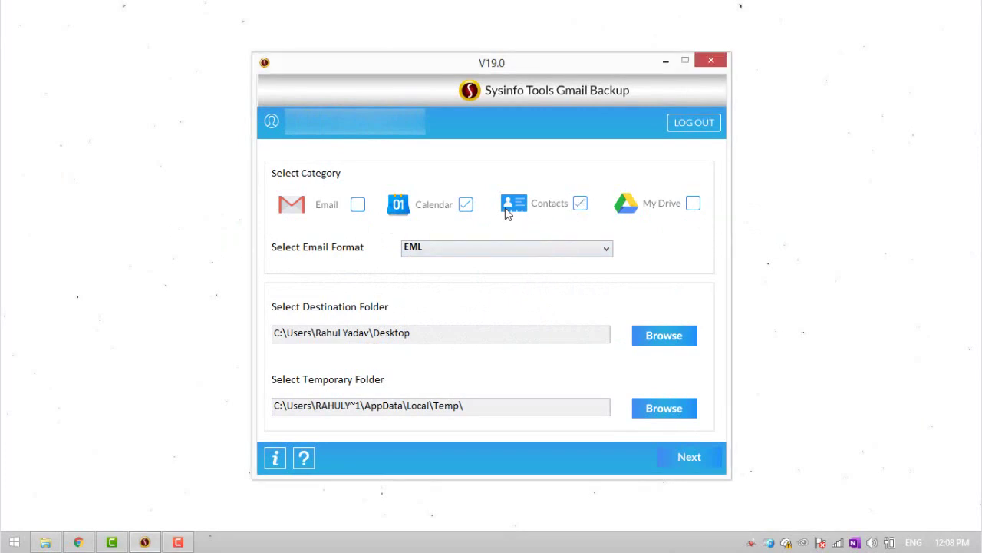
click(466, 204)
click(495, 252)
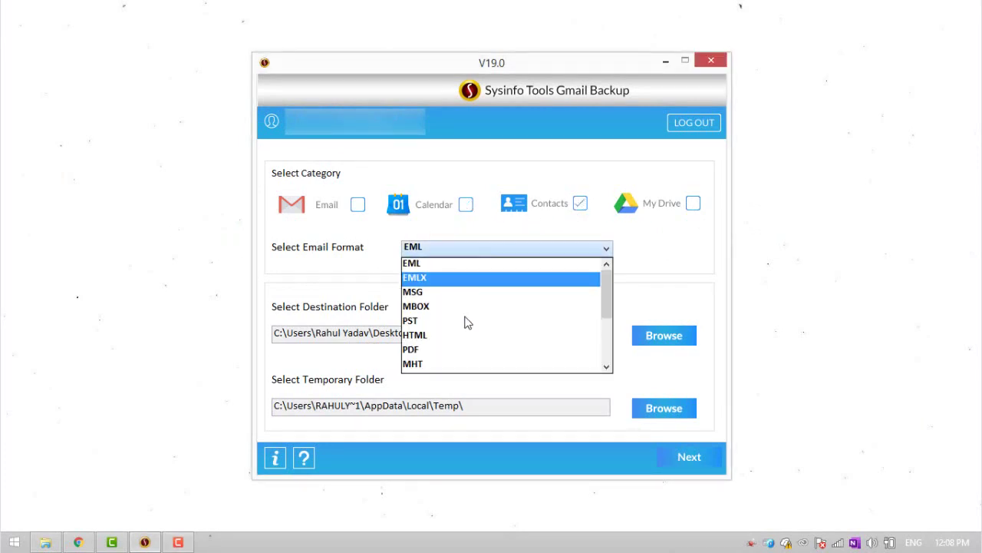
click(448, 271)
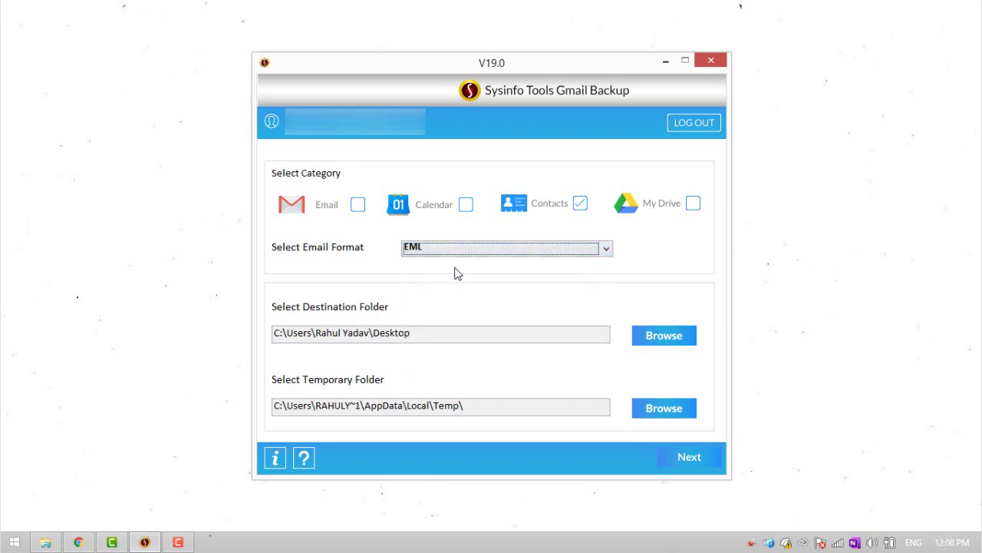
click(665, 338)
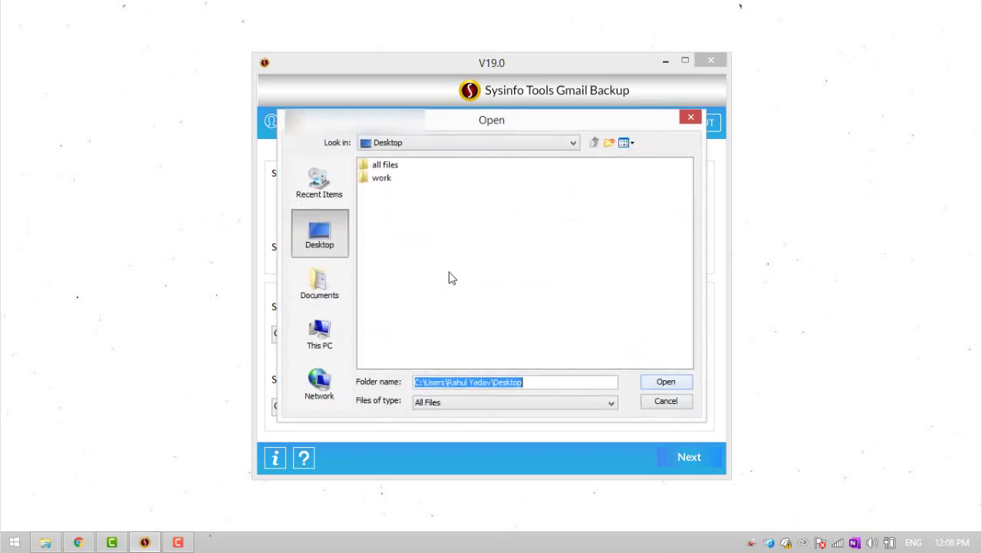
click(381, 177)
click(666, 384)
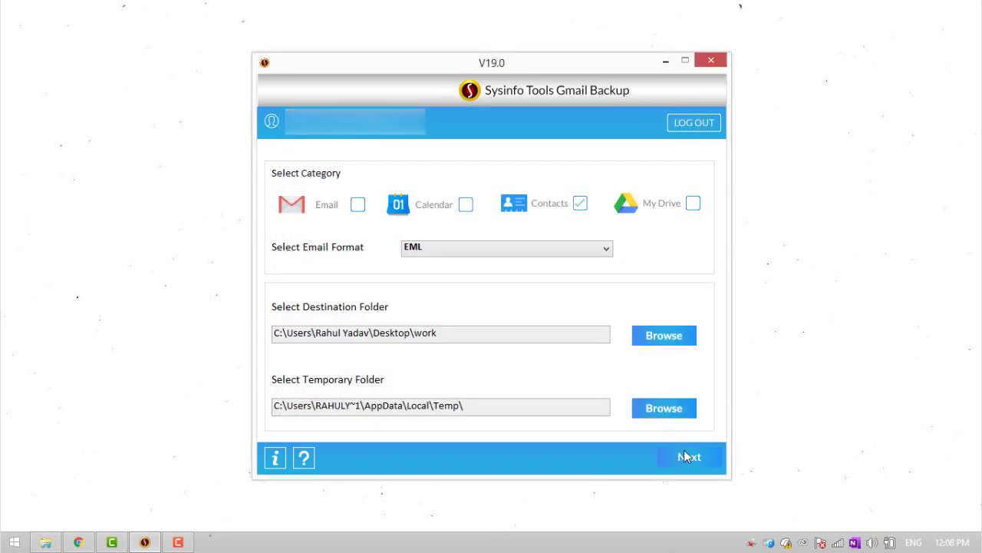
click(685, 456)
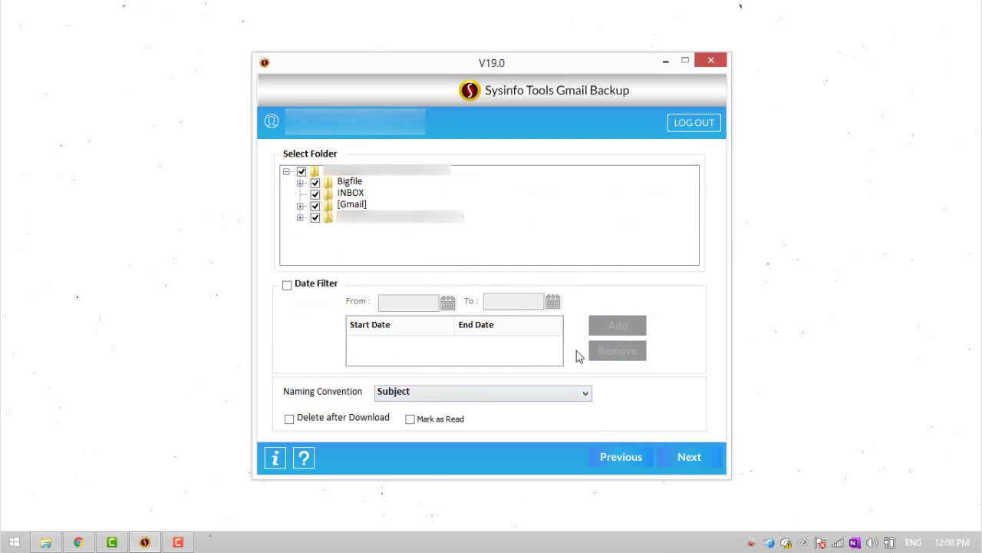
Start the contacts export so it awaits new contacts, then minimize the backup tool
click(686, 458)
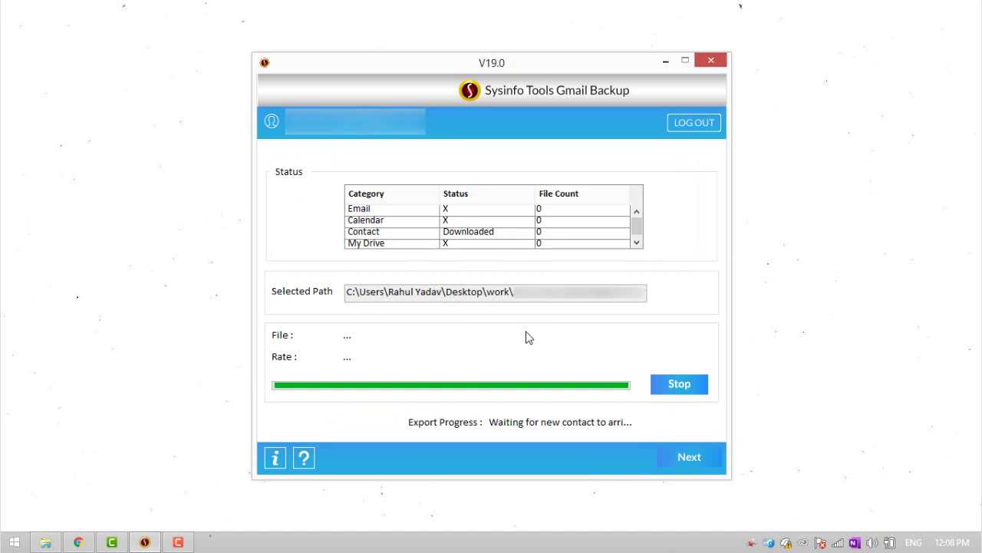
click(666, 61)
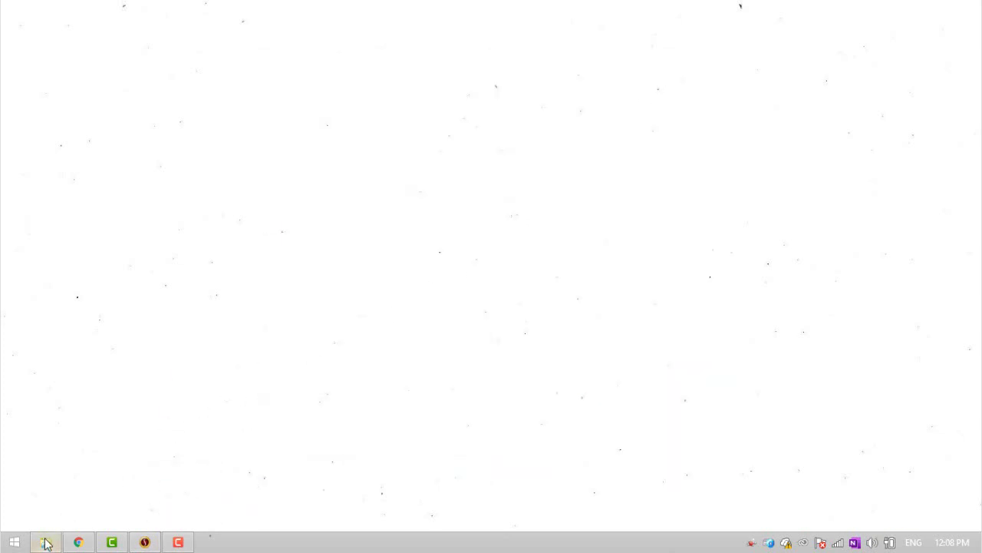
Check the work backup folder in File Explorer for the new Contacts folder
click(46, 543)
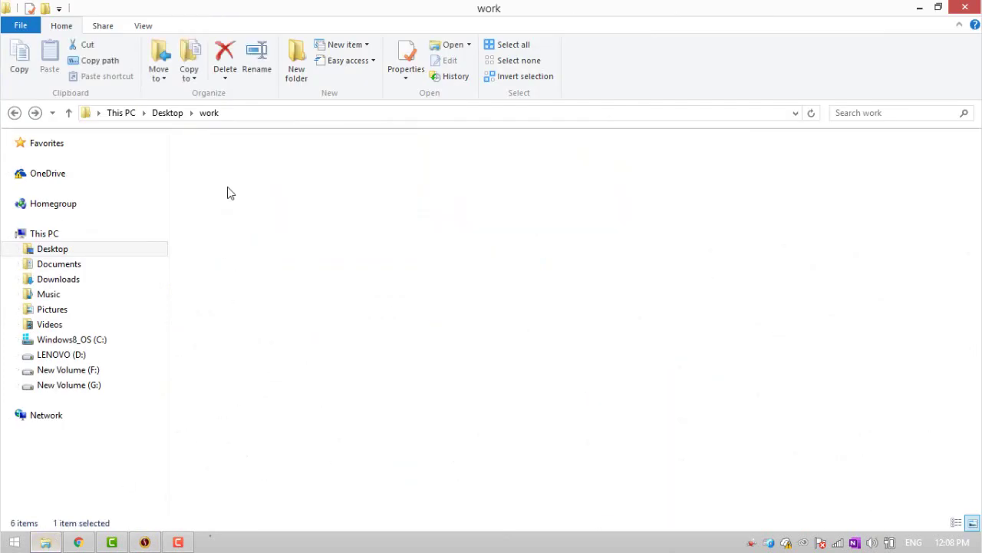
click(215, 164)
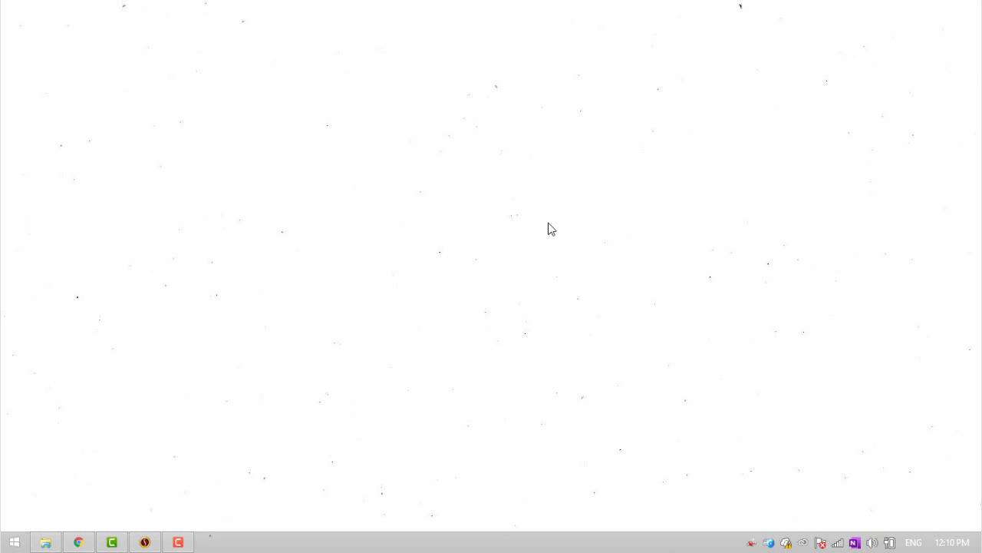
Turn on Delete after Download, accept the warning, and rerun the contacts backup
click(145, 542)
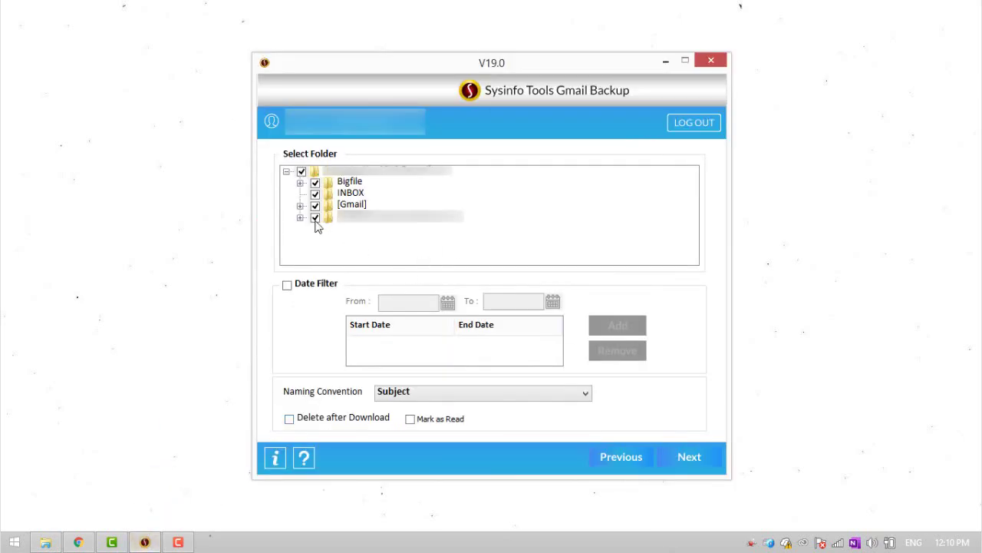
click(290, 419)
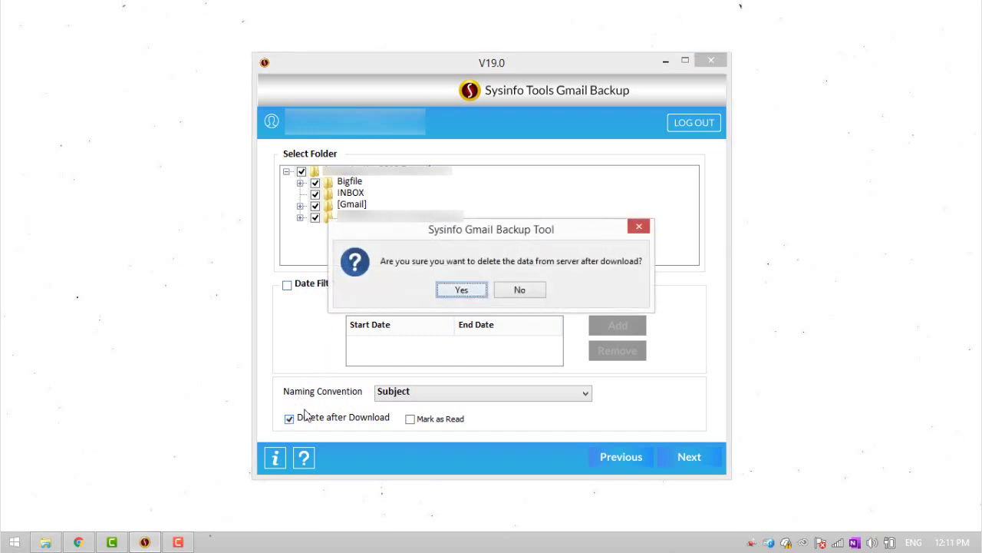
click(462, 289)
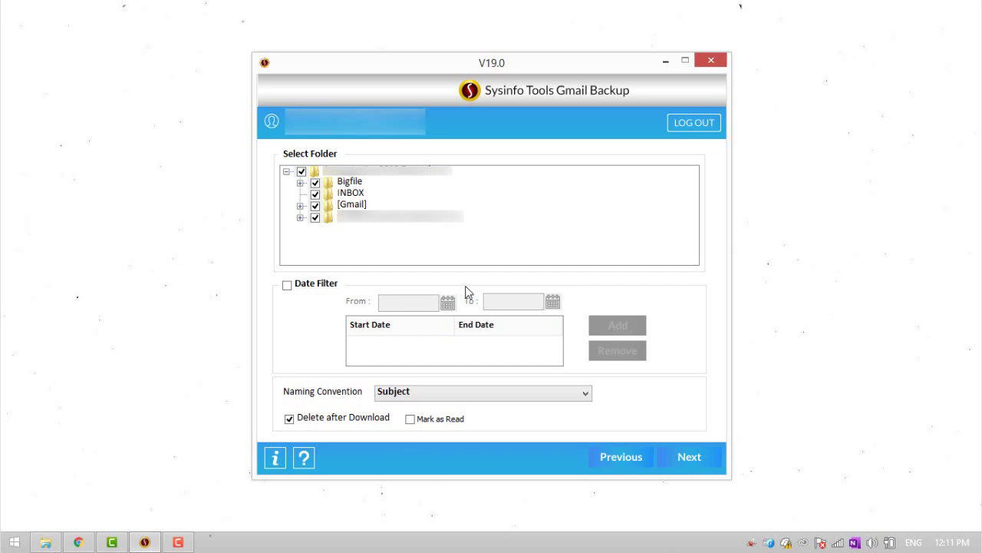
click(677, 458)
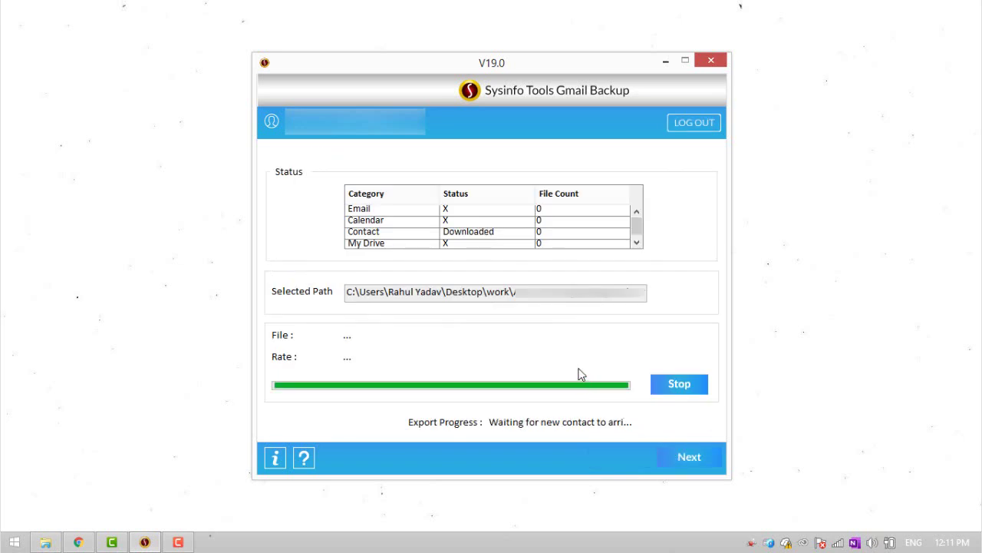
Add a Google contact named 'testing 4' with a contact number, then open the tray menu
click(666, 61)
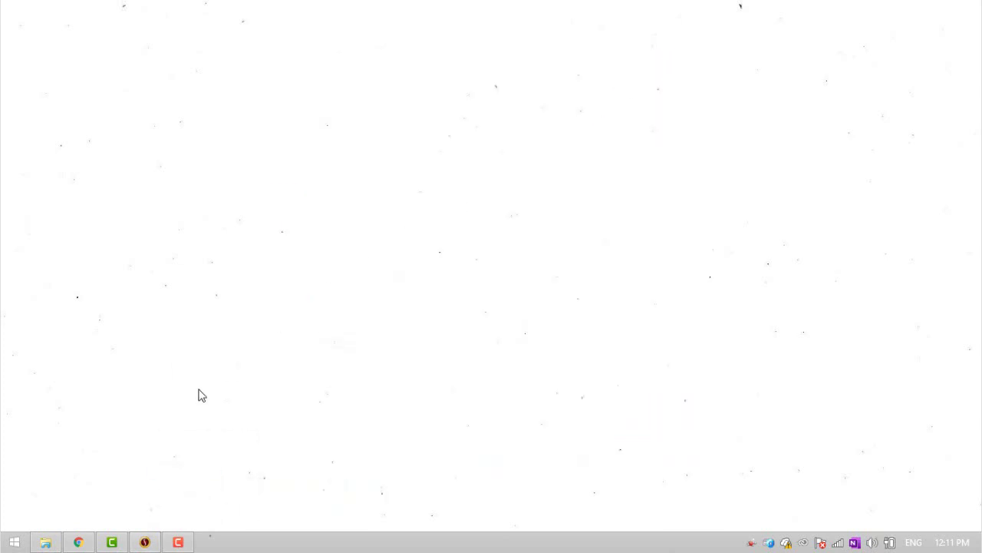
click(108, 499)
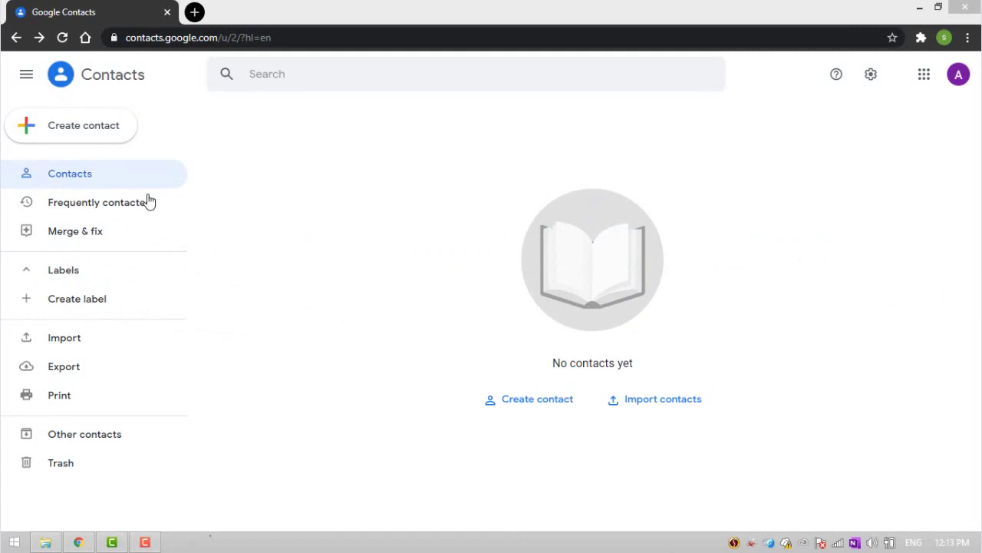
click(77, 132)
click(80, 134)
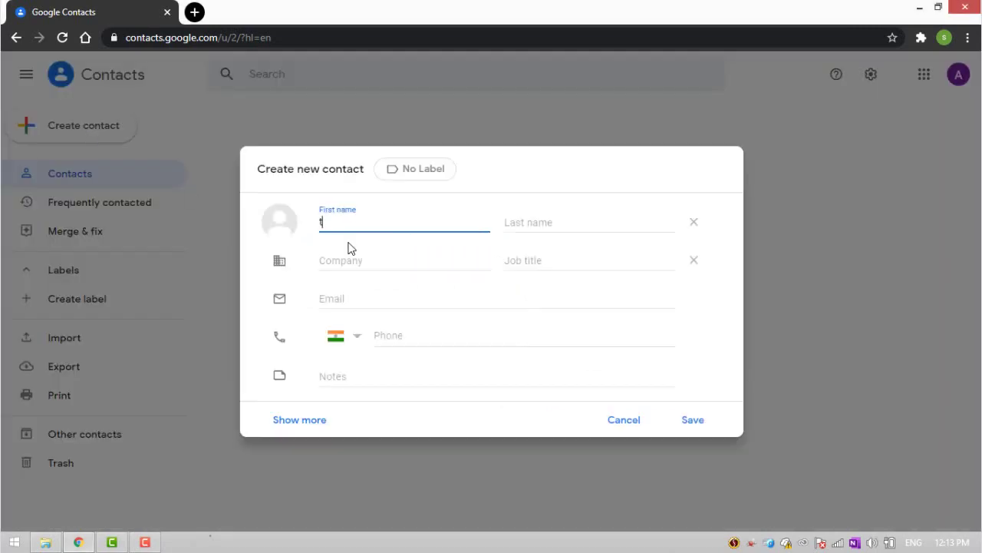
text(testing)
key(Tab)
text(4)
click(384, 299)
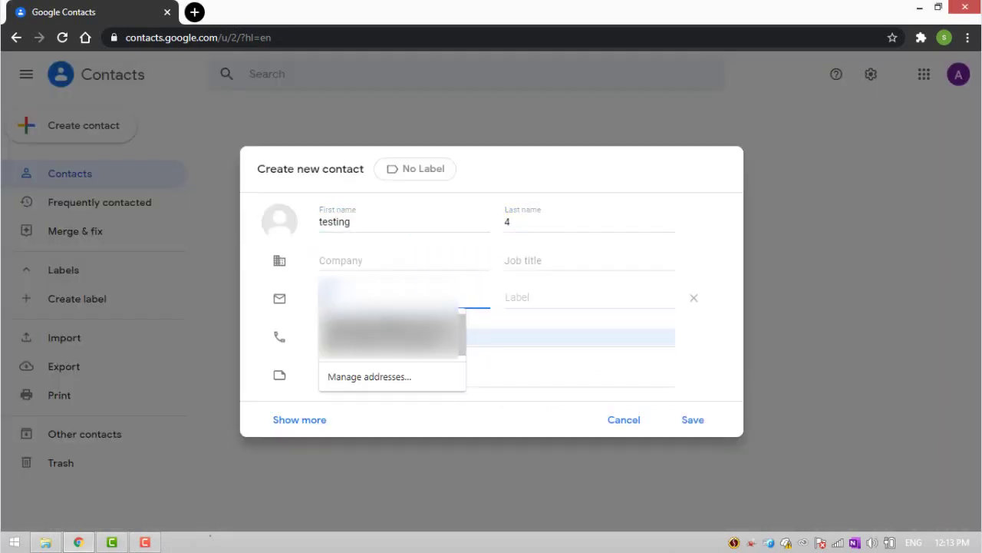
text(0987654321)
click(694, 422)
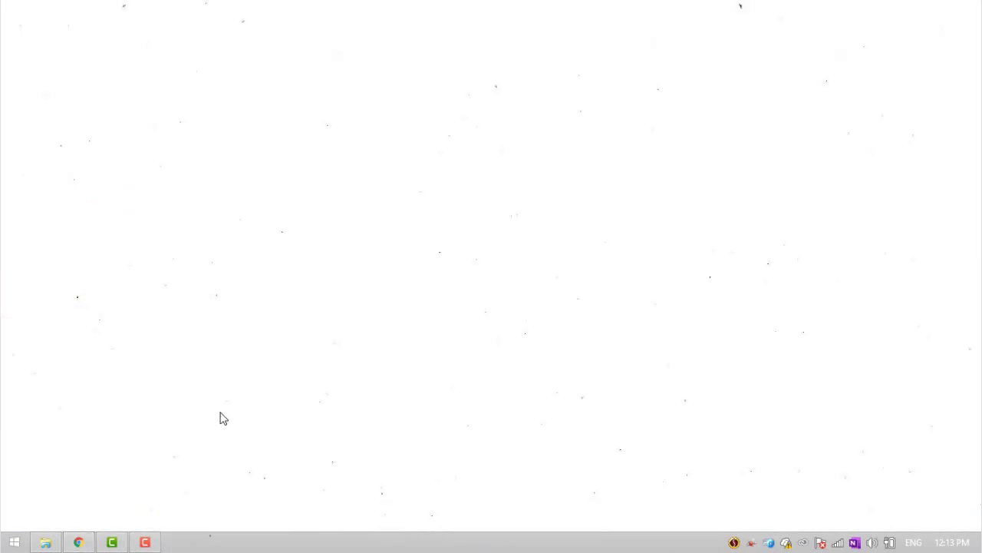
right_click(733, 542)
Show the backup tool, confirm Contact Downloaded 1 in Status, then minimize it
click(708, 518)
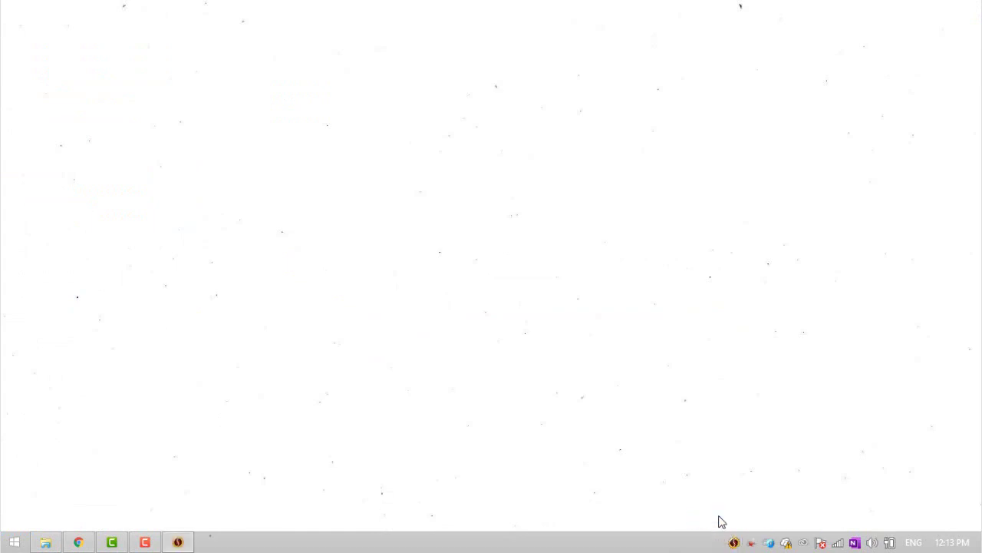
click(180, 542)
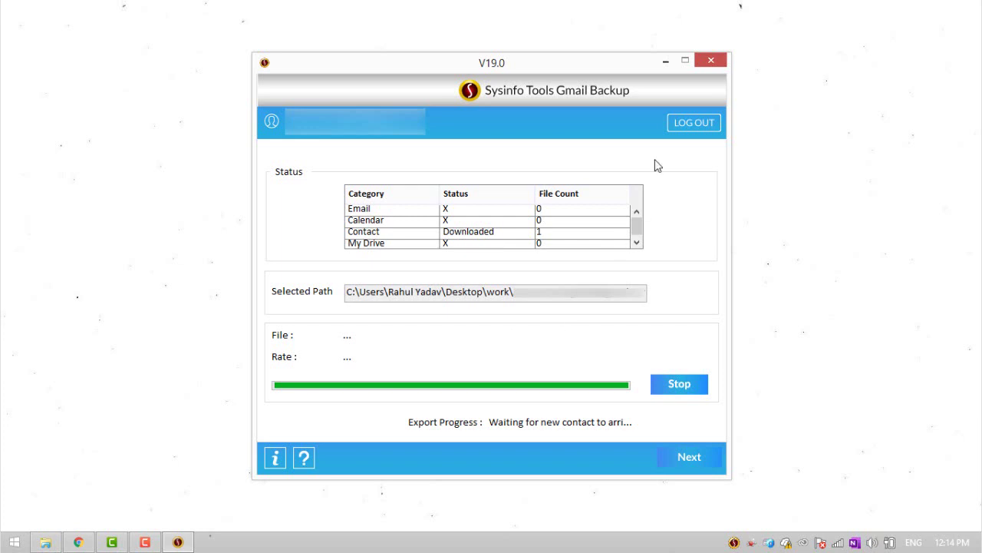
click(669, 66)
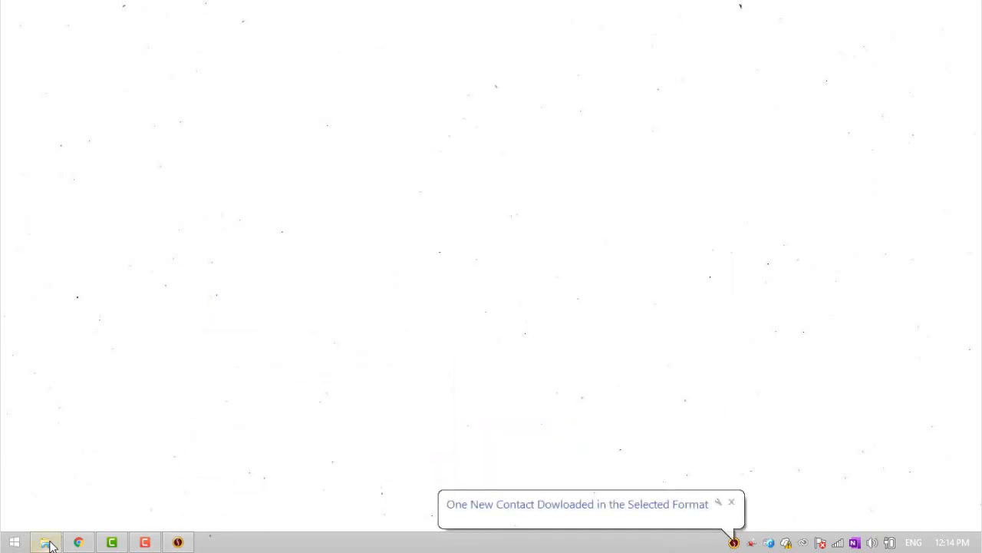
Return to File Explorer and open the Contacts folder in the work backup folder
mouse_move(49, 541)
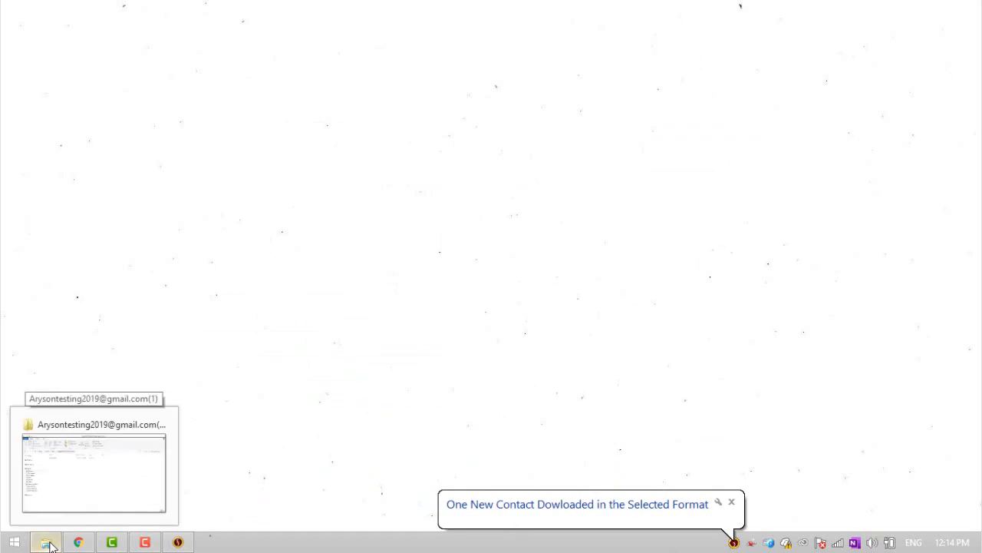
click(49, 541)
click(296, 166)
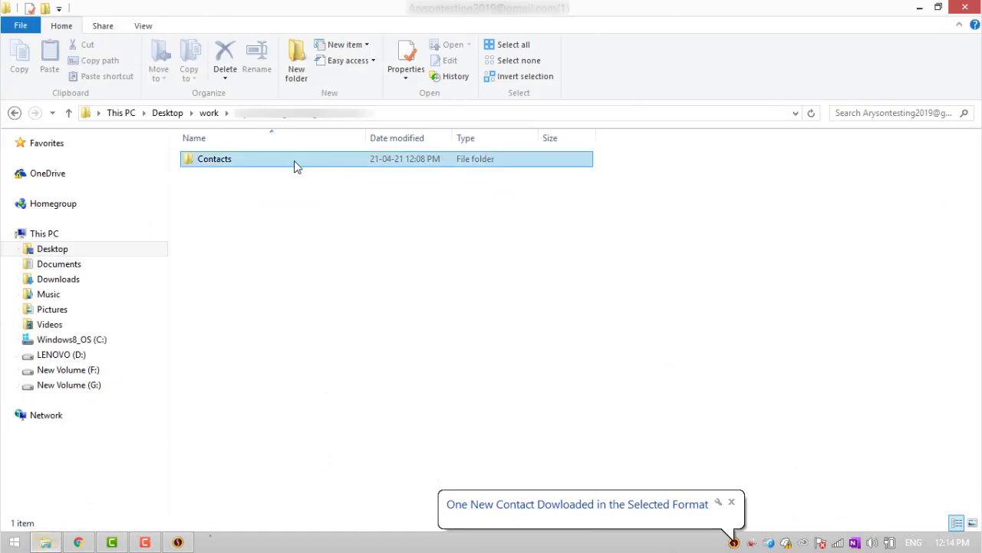
double_click(295, 167)
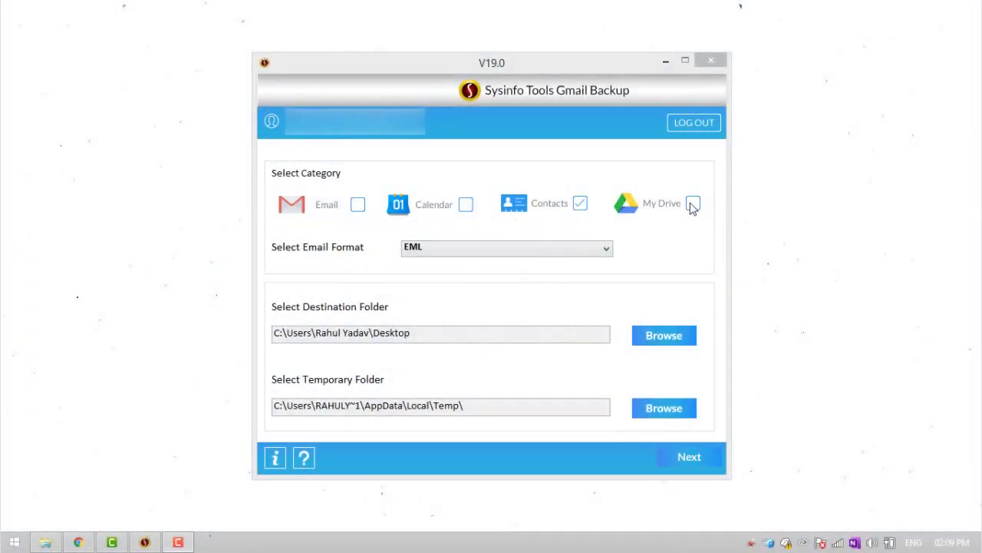
Add My Drive to the backup alongside Contacts, keeping EML as the format
click(693, 204)
click(566, 248)
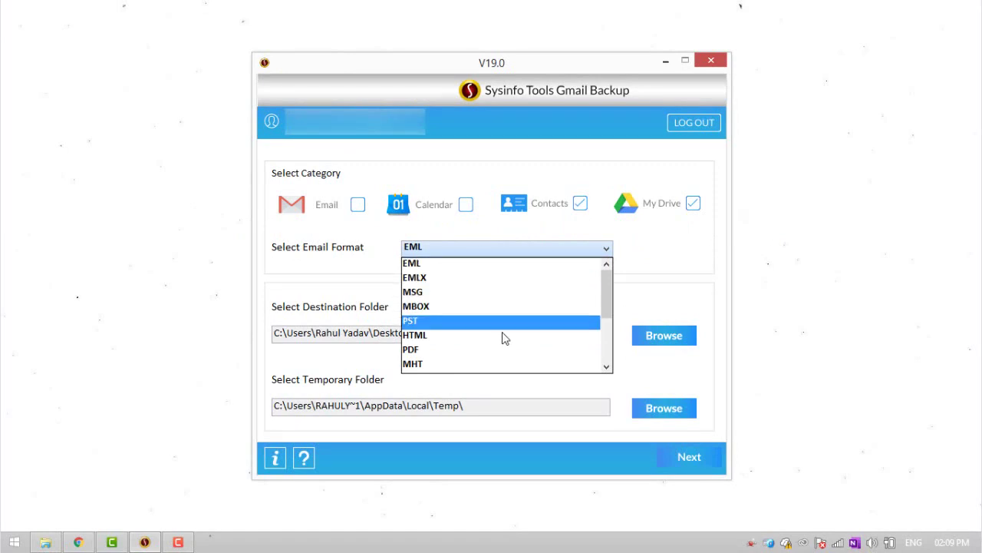
click(477, 271)
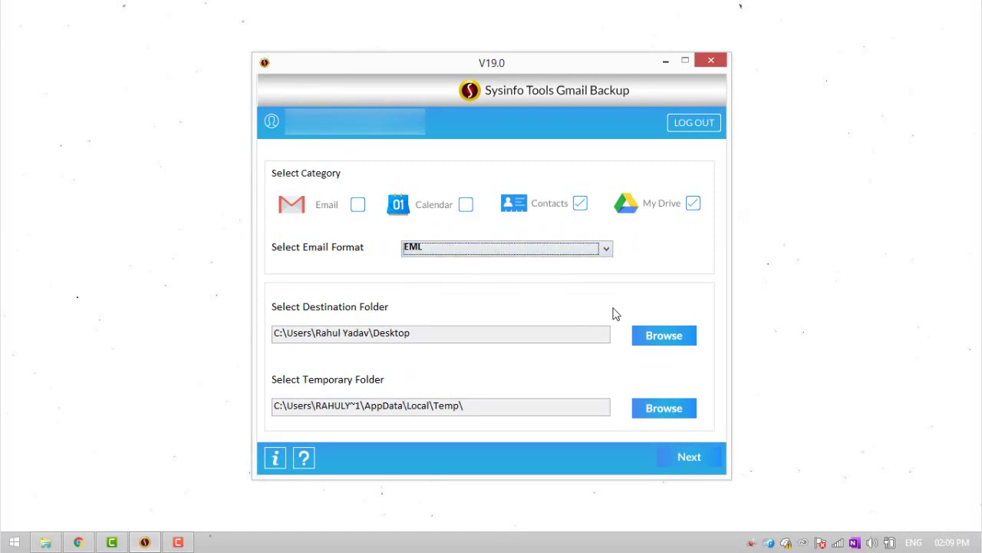
Set the Desktop work folder as the destination and continue to folder selection
click(650, 342)
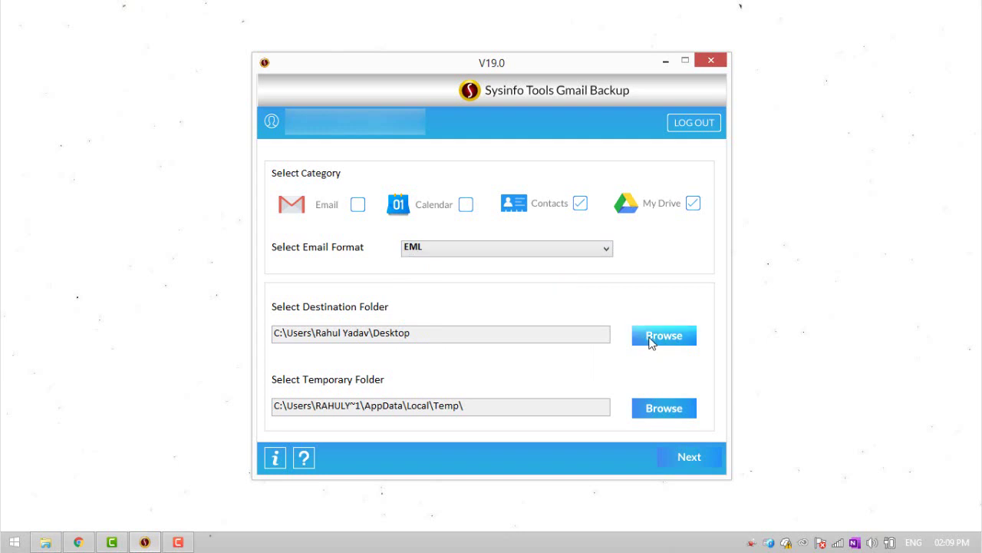
click(381, 178)
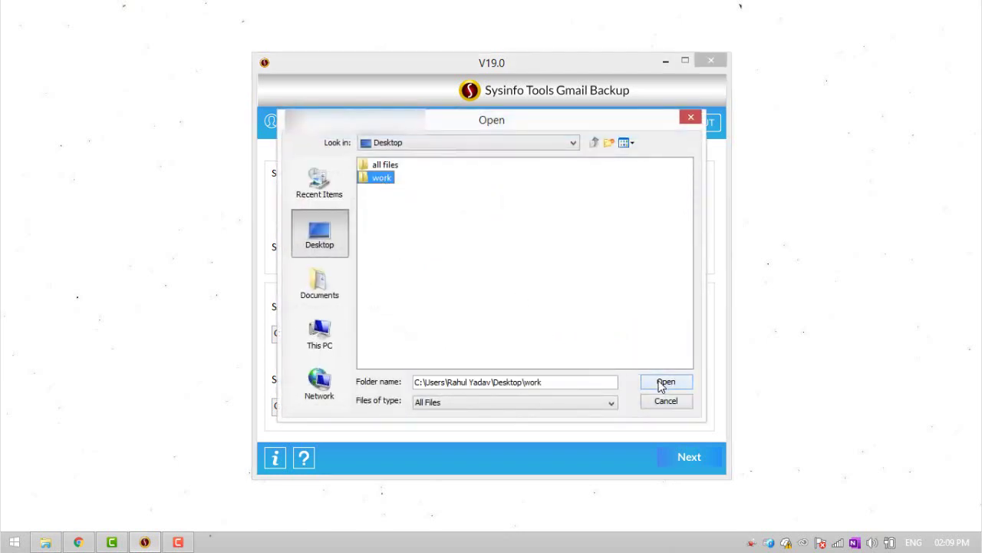
click(663, 384)
click(679, 456)
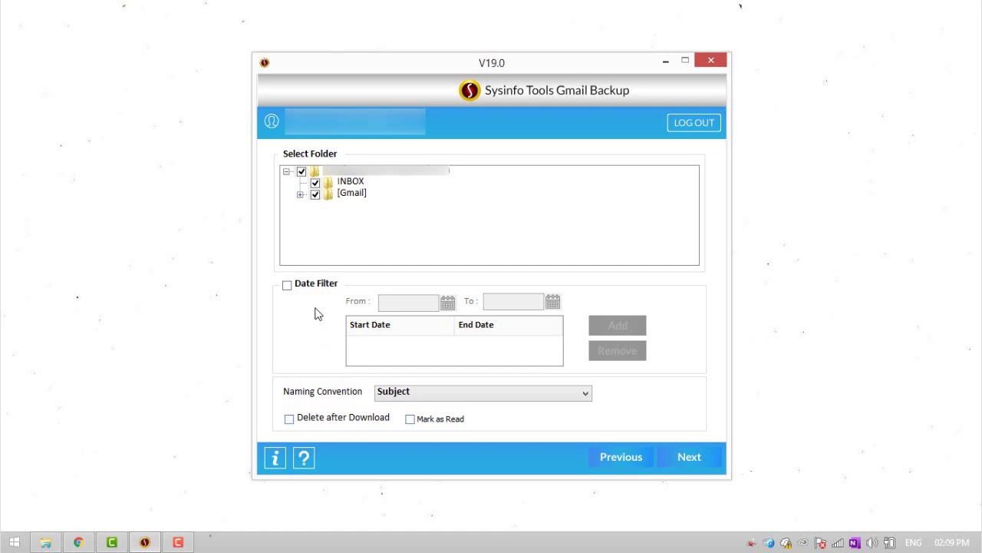
Run the export until My Drive shows 3 files downloaded, then minimize the tool to the tray
click(698, 455)
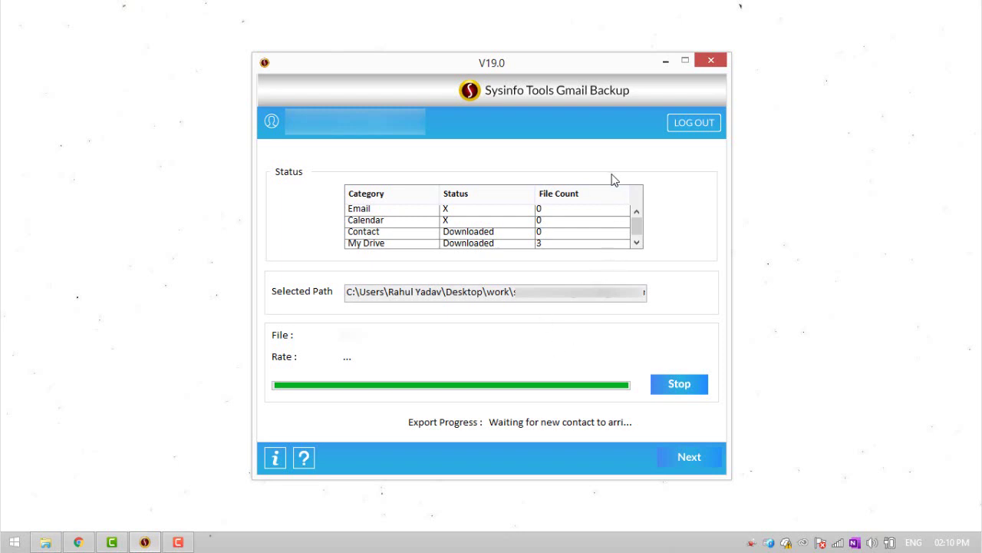
click(665, 62)
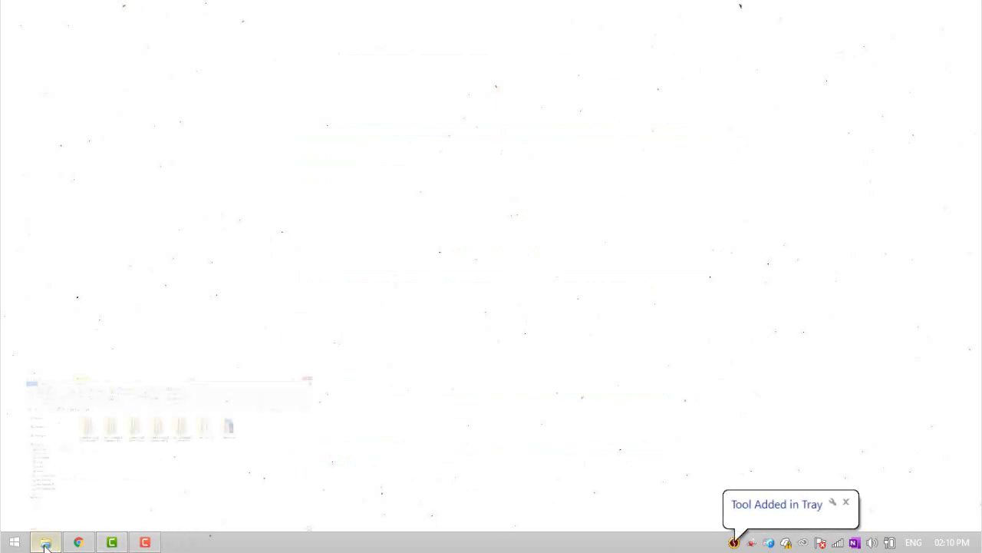
In File Explorer, open the account folder, then MyDrive to view its three files
click(45, 545)
double_click(195, 177)
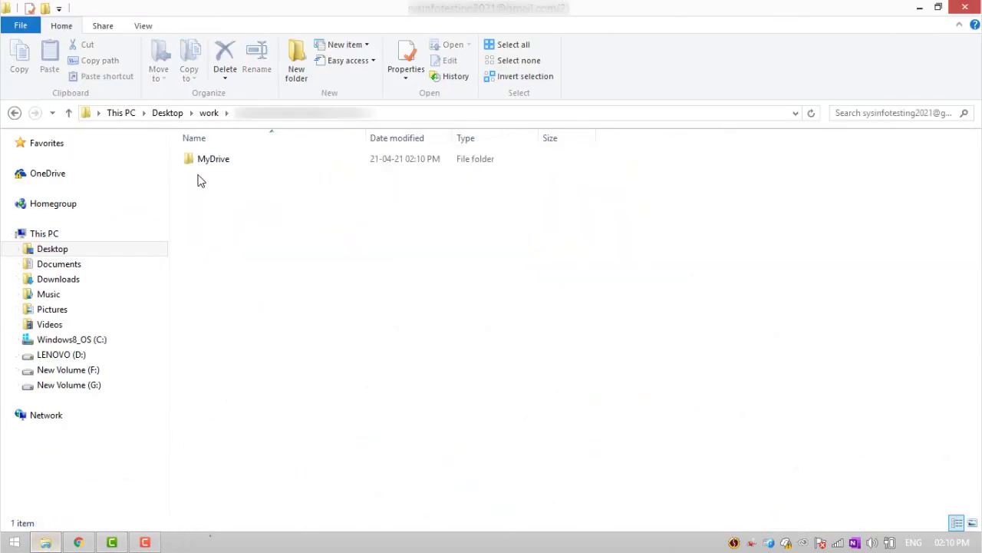
click(217, 160)
double_click(217, 160)
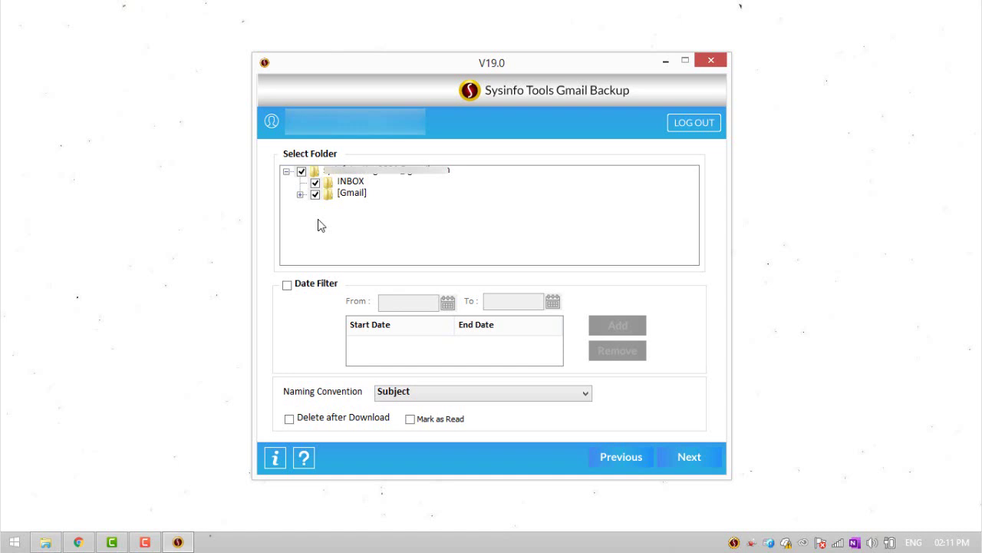
Enable Delete after Download, confirm with Yes, rerun the export, and minimize the tool
click(289, 418)
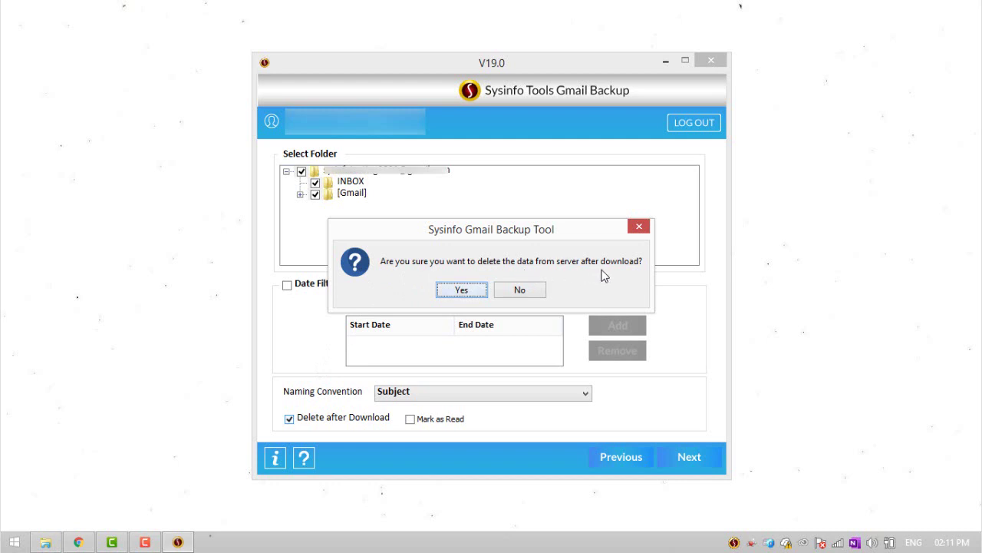
click(461, 290)
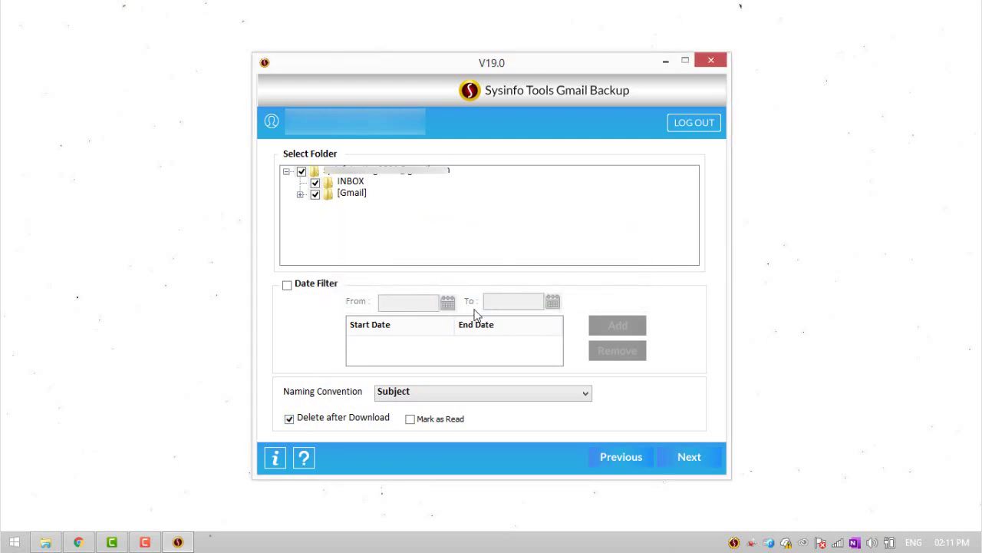
click(79, 542)
click(690, 458)
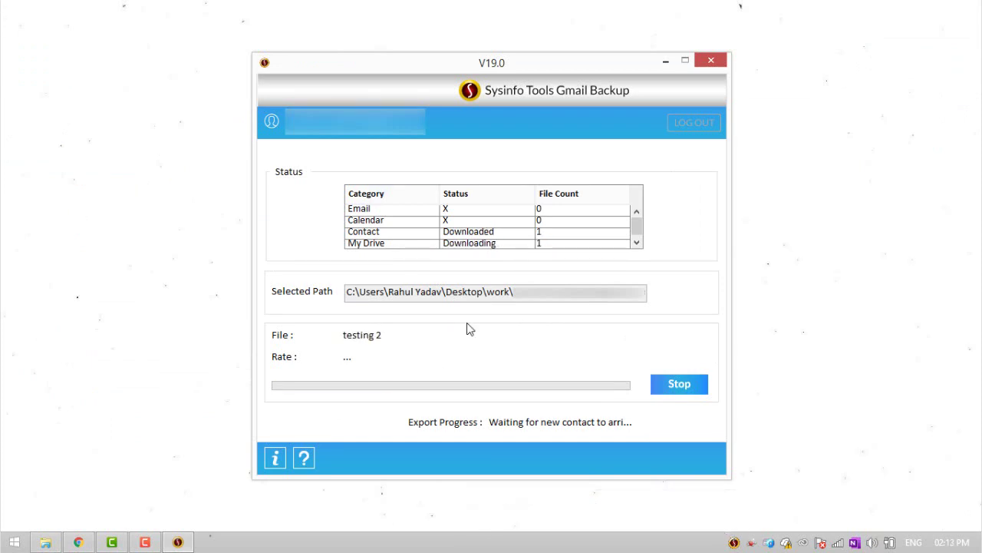
click(666, 61)
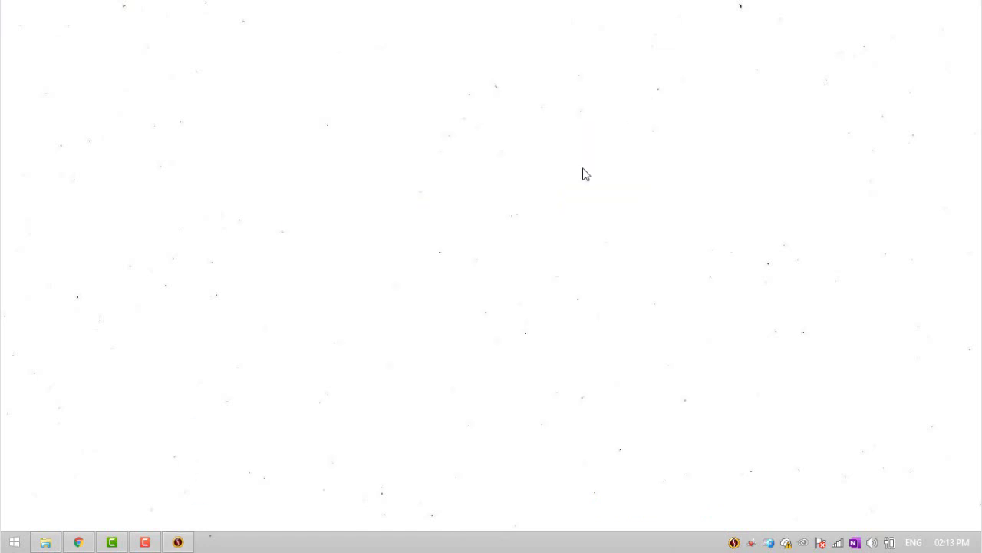
Create a blank Google Sheets spreadsheet in My Drive titled 'testing 3'
click(78, 542)
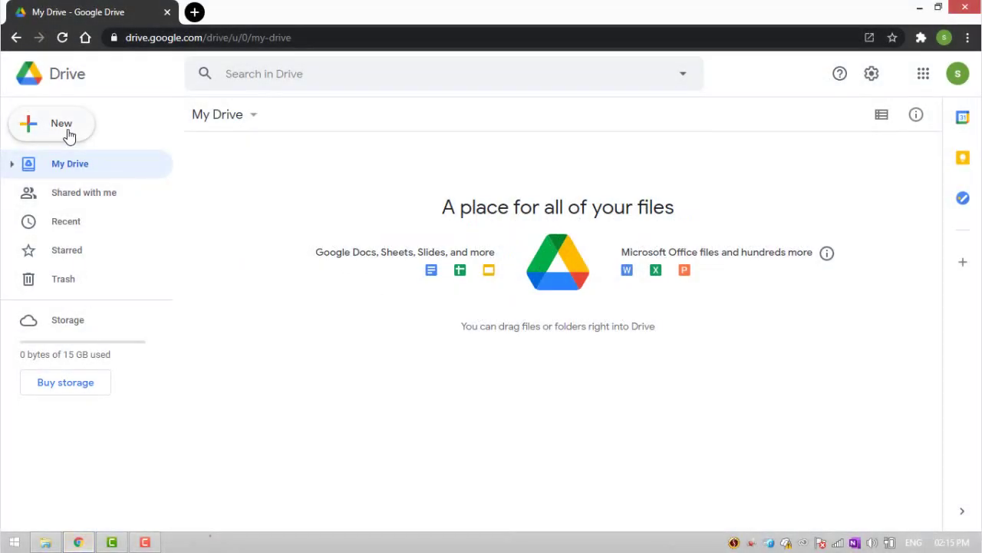
click(68, 135)
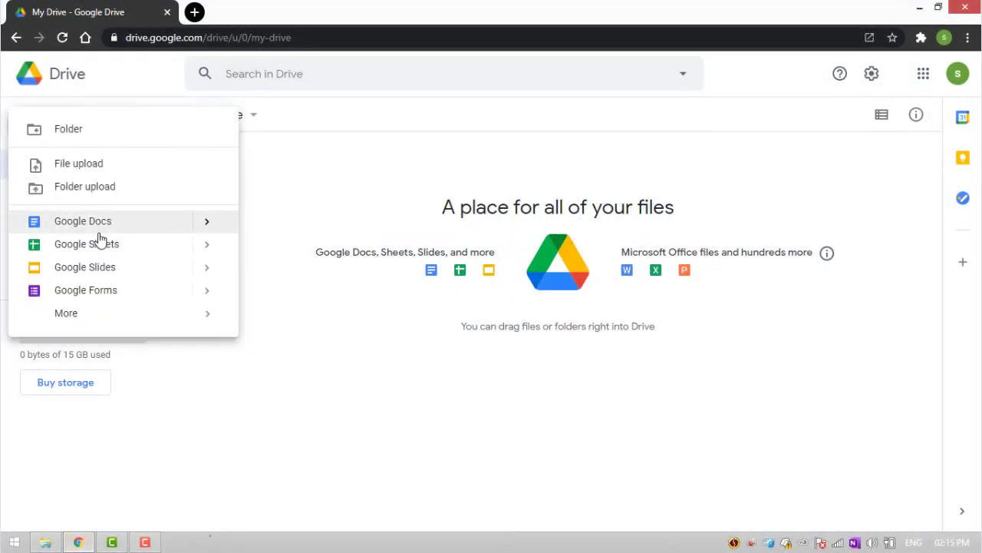
click(99, 237)
click(107, 68)
text(testing 3)
key(Return)
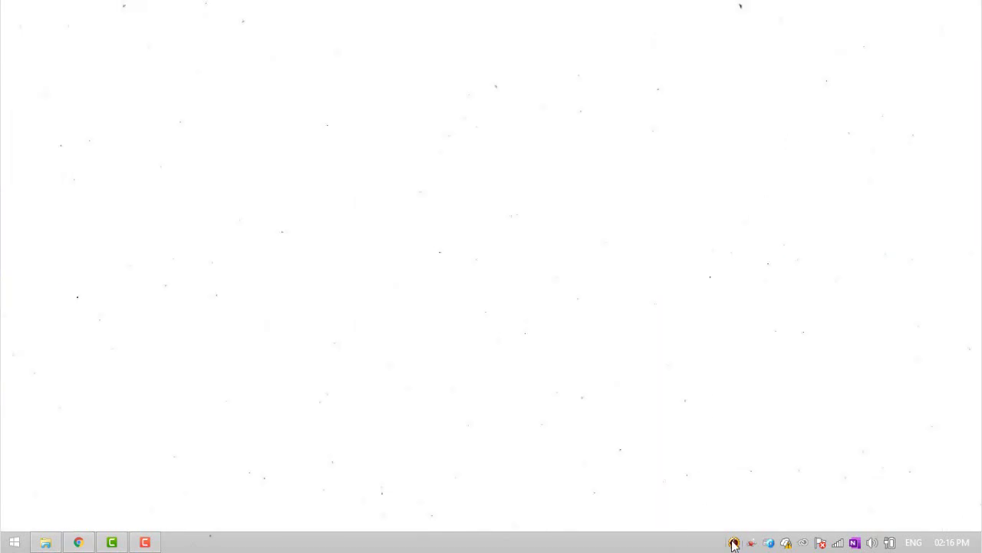
Restore the tool from the tray to watch 'testing 3' download, then minimize it and check MyDrive
right_click(734, 541)
click(706, 515)
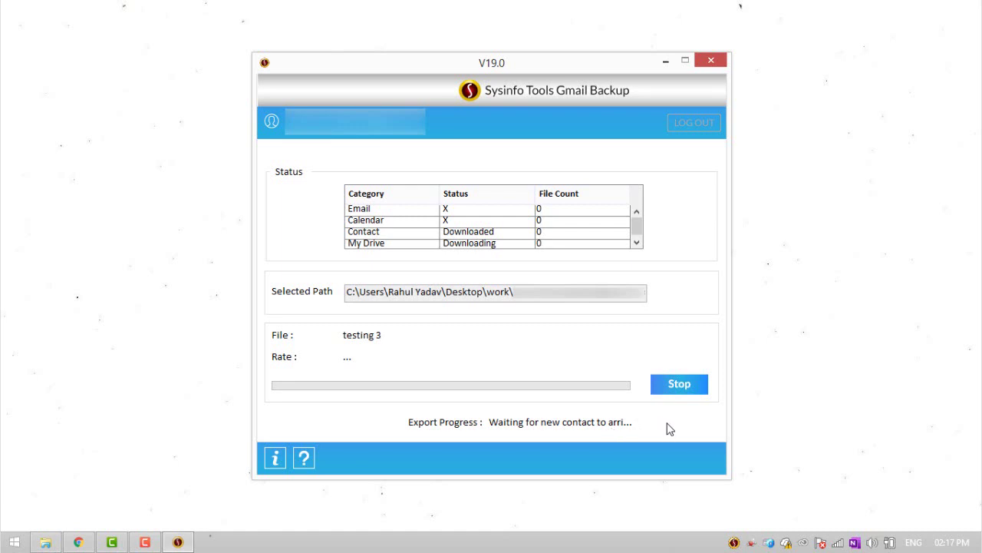
click(665, 60)
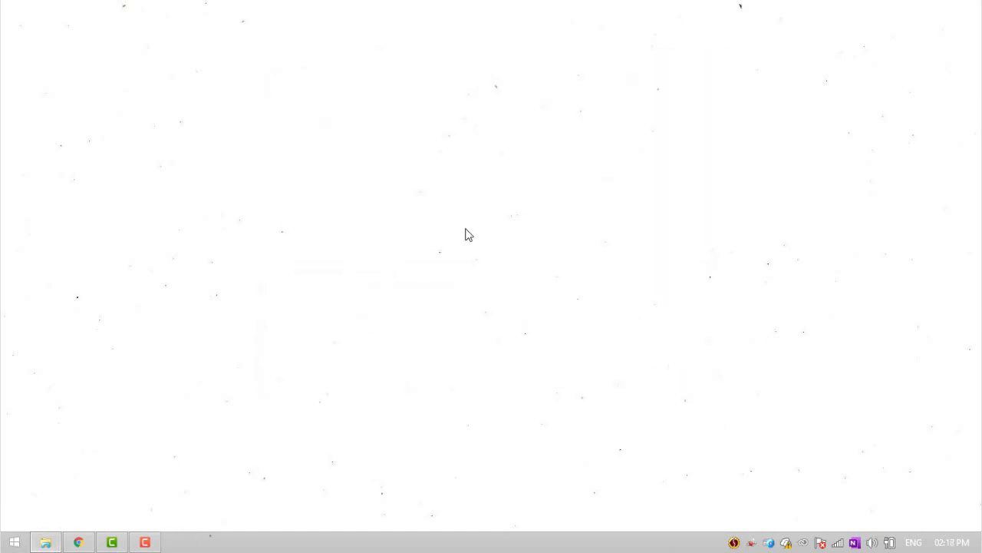
click(46, 542)
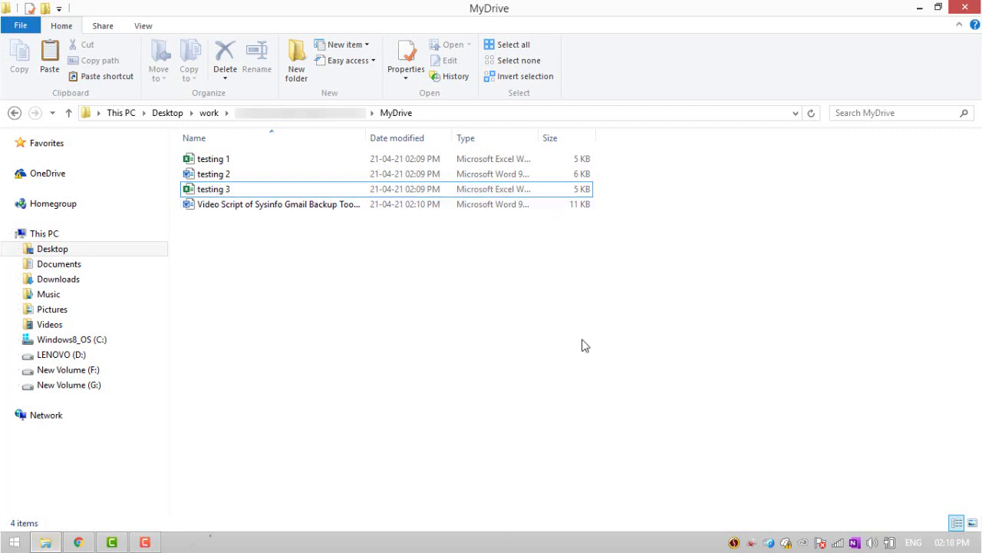